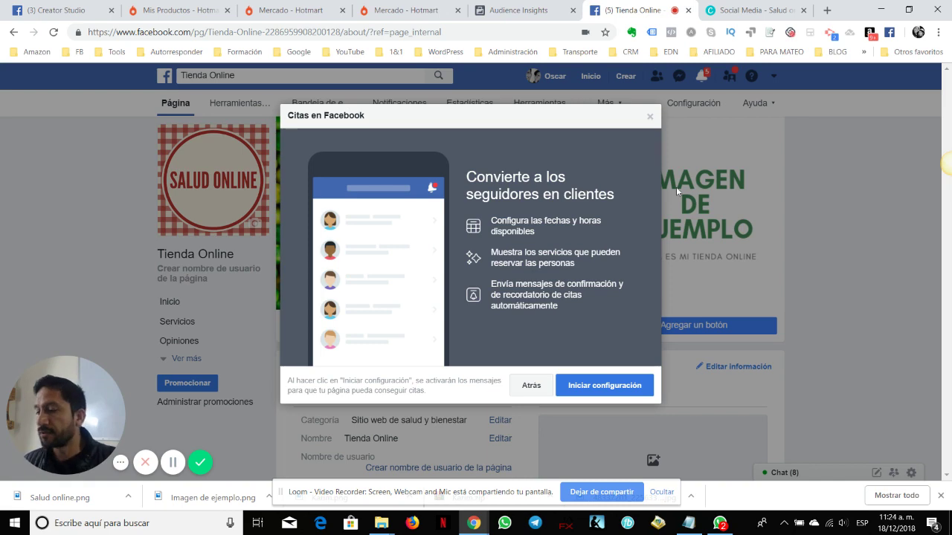
# Start appointment setup and advance past step 1 of 3 to the weekly availability schedule
pyautogui.click(602, 388)
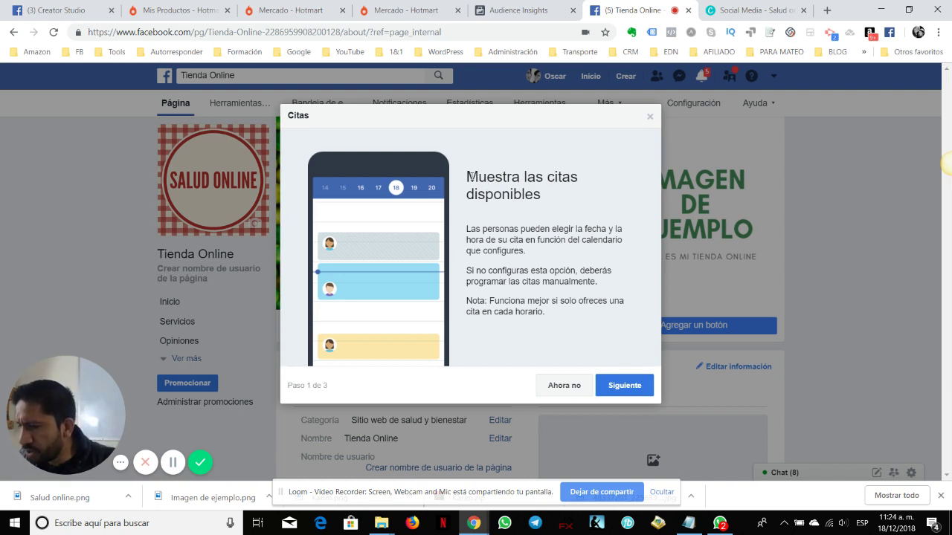
pyautogui.moveTo(467, 176); pyautogui.dragTo(550, 217)
pyautogui.click(550, 218)
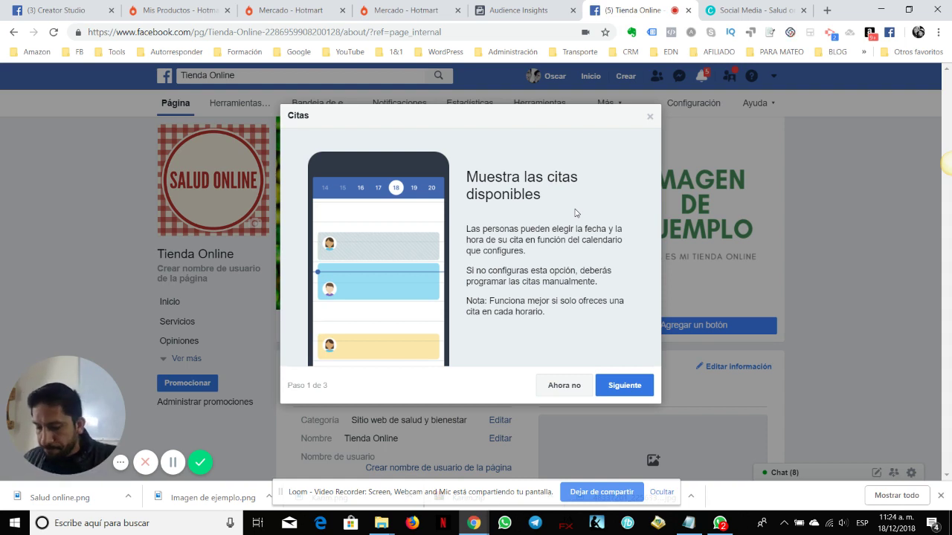
pyautogui.click(644, 385)
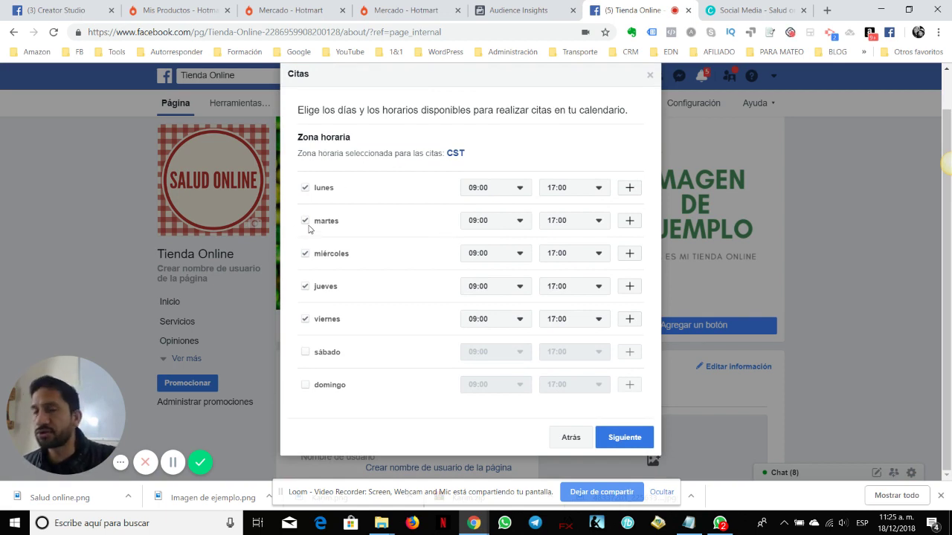
# Make lunes and viernes unavailable and end martes availability at 12:30
pyautogui.click(305, 188)
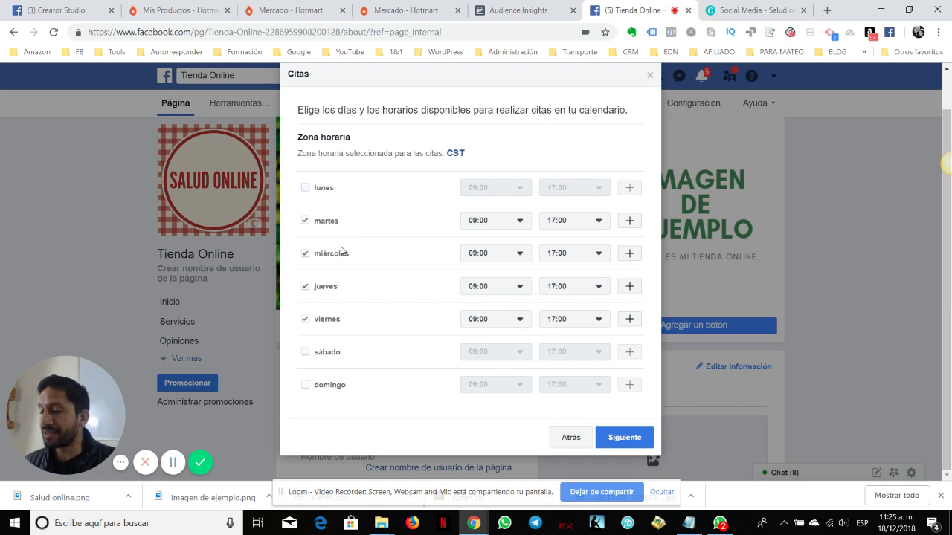
pyautogui.click(306, 321)
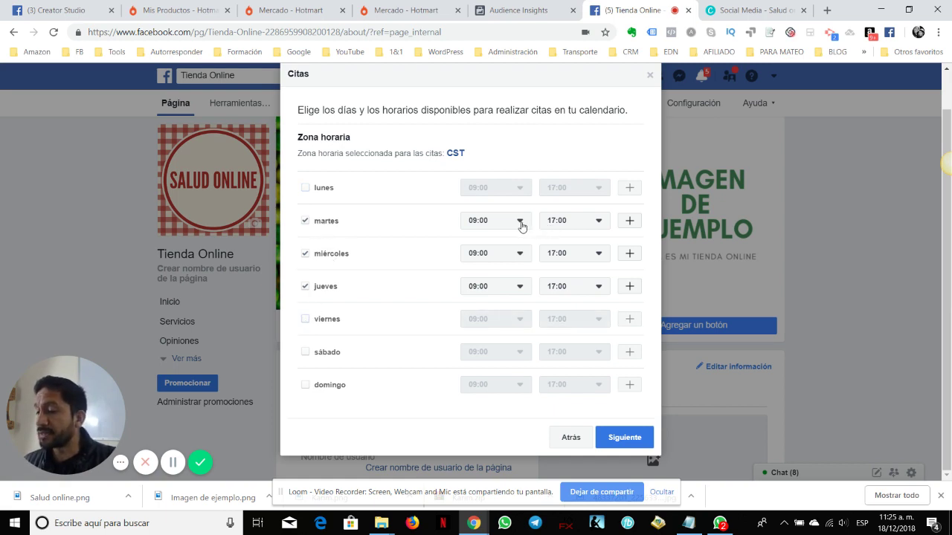
pyautogui.click(556, 220)
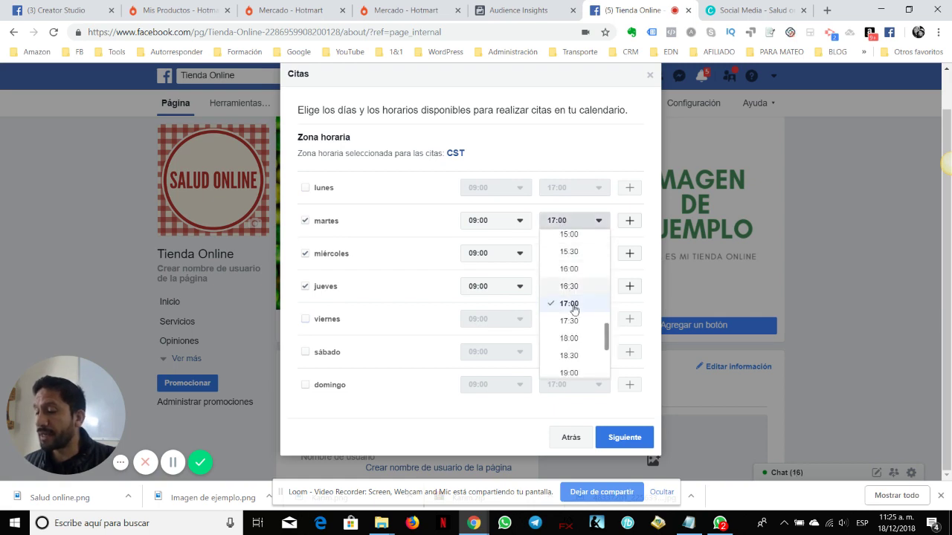
pyautogui.scroll(3, 569, 281)
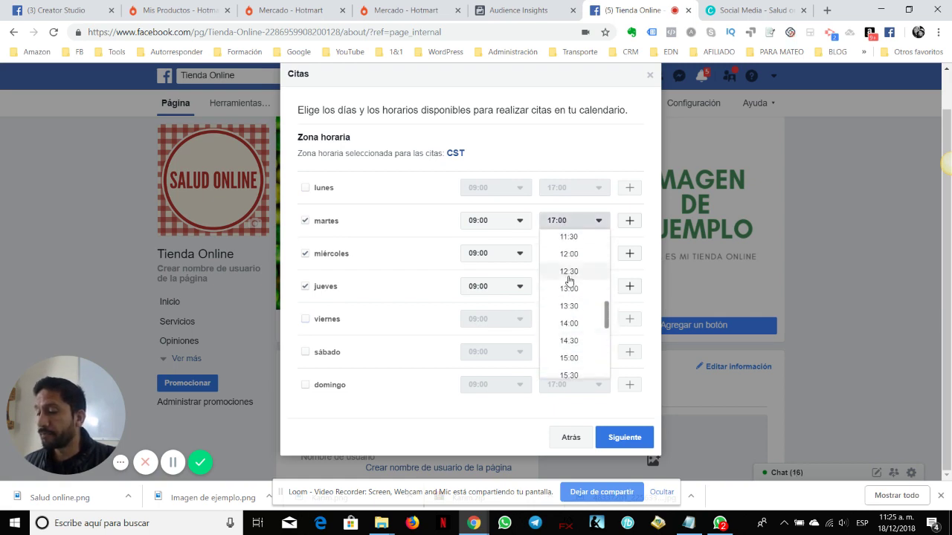
pyautogui.click(569, 271)
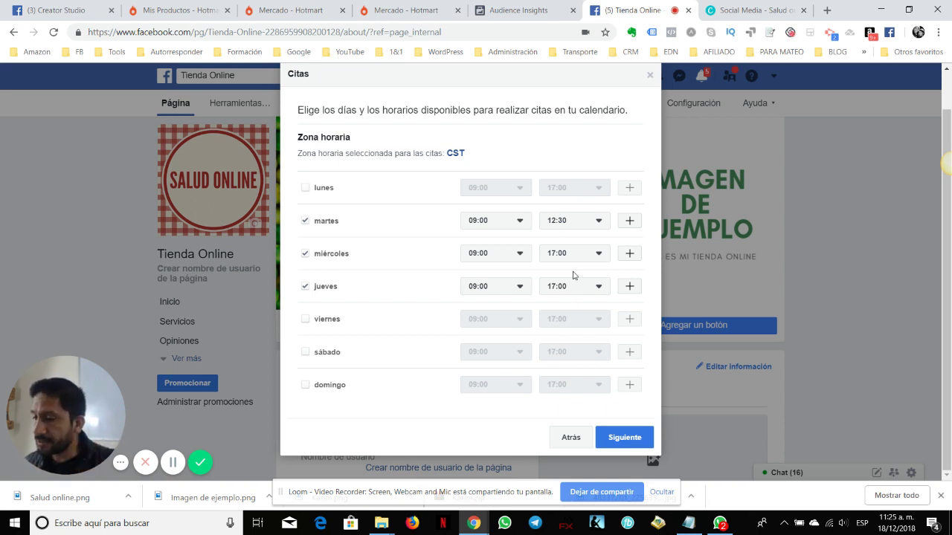
# End jueves and miércoles availability at 12:30 and continue to confirmation preferences
pyautogui.click(499, 253)
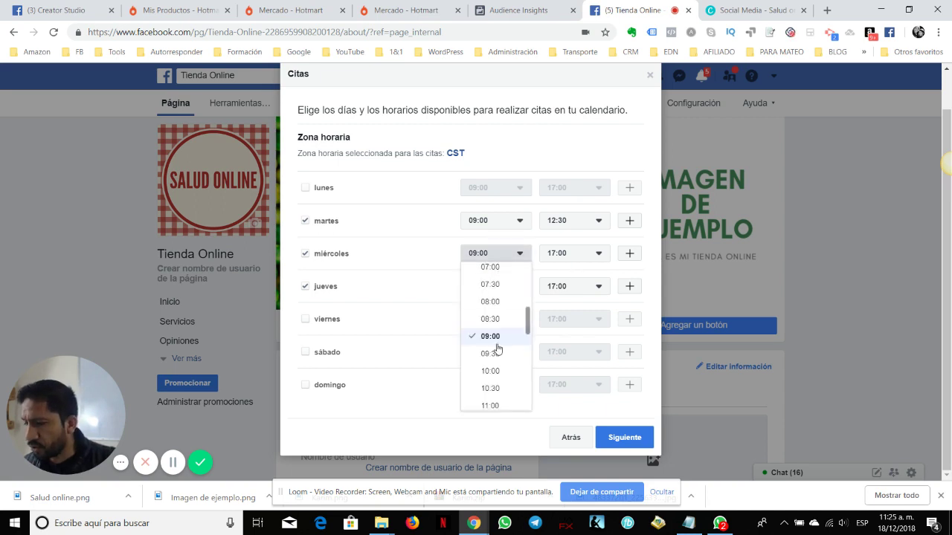
pyautogui.click(569, 290)
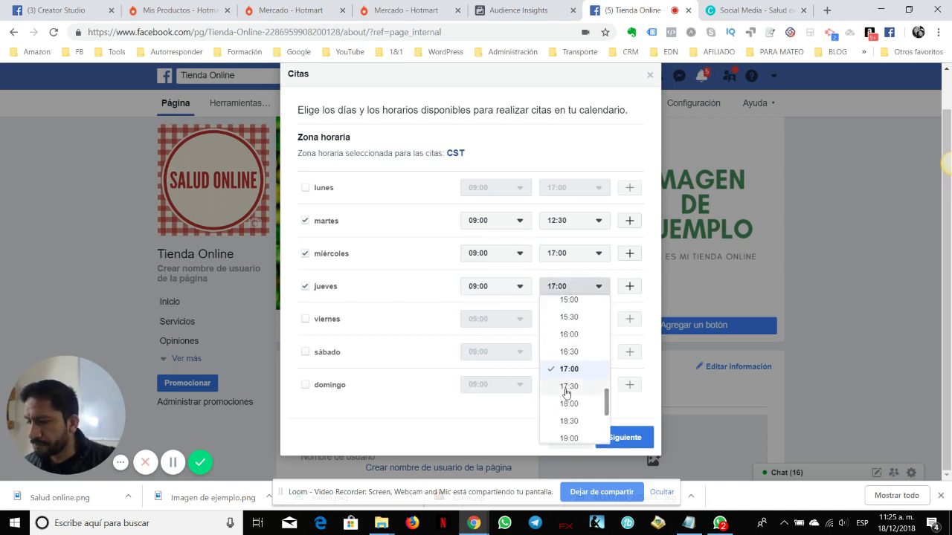
pyautogui.scroll(-2, 570, 356)
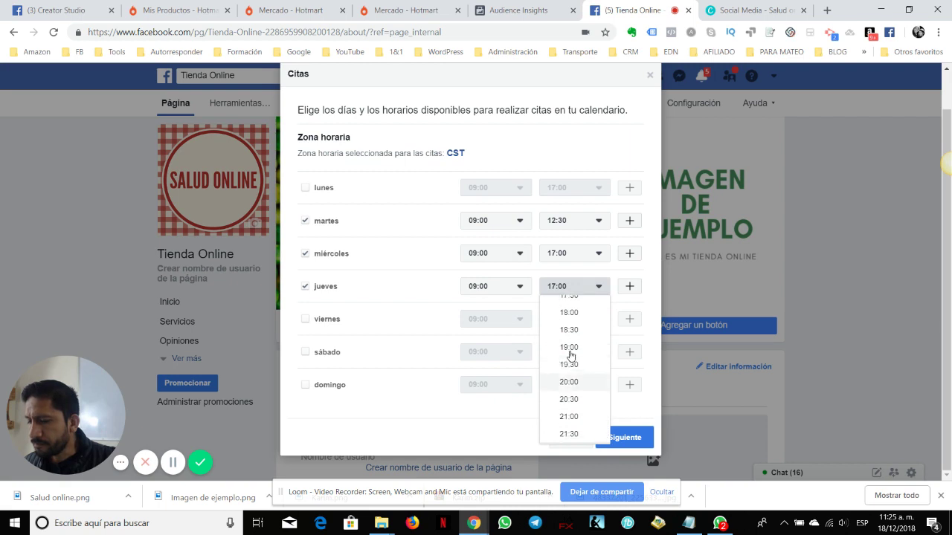
pyautogui.scroll(4, 570, 356)
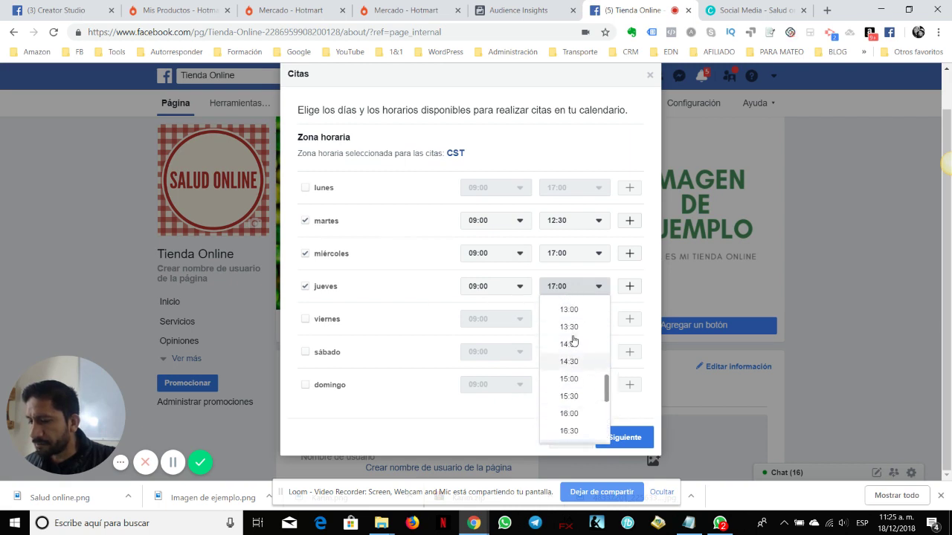
pyautogui.scroll(1, 573, 340)
pyautogui.click(569, 333)
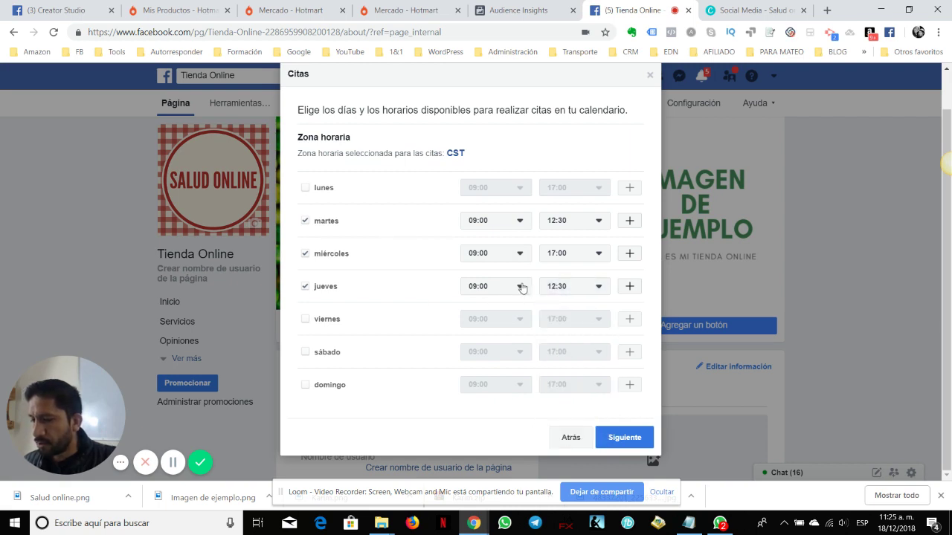
pyautogui.click(554, 253)
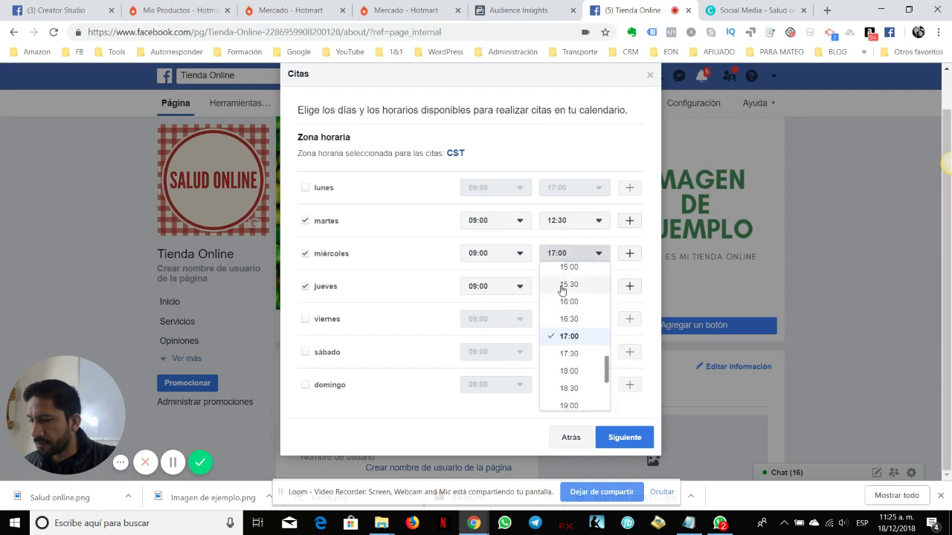
pyautogui.scroll(3, 562, 294)
pyautogui.click(563, 305)
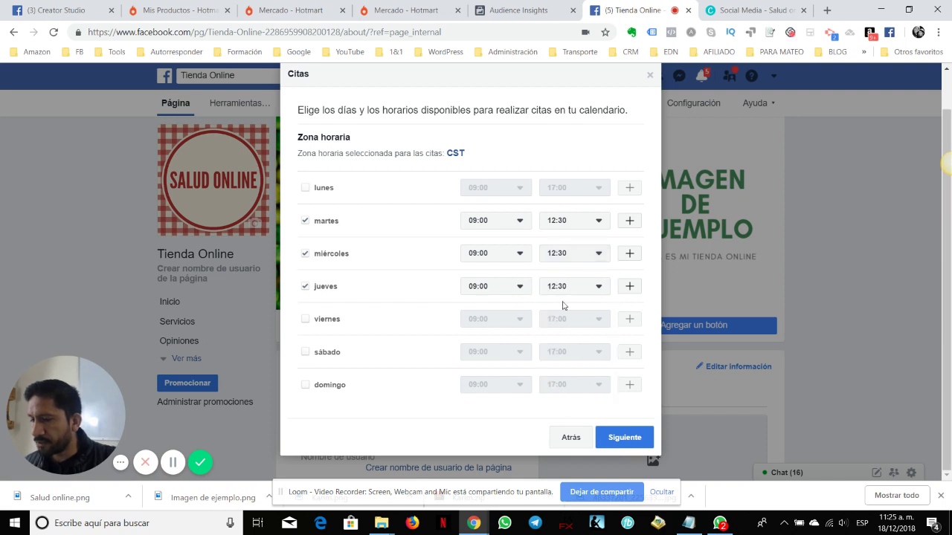
pyautogui.click(644, 437)
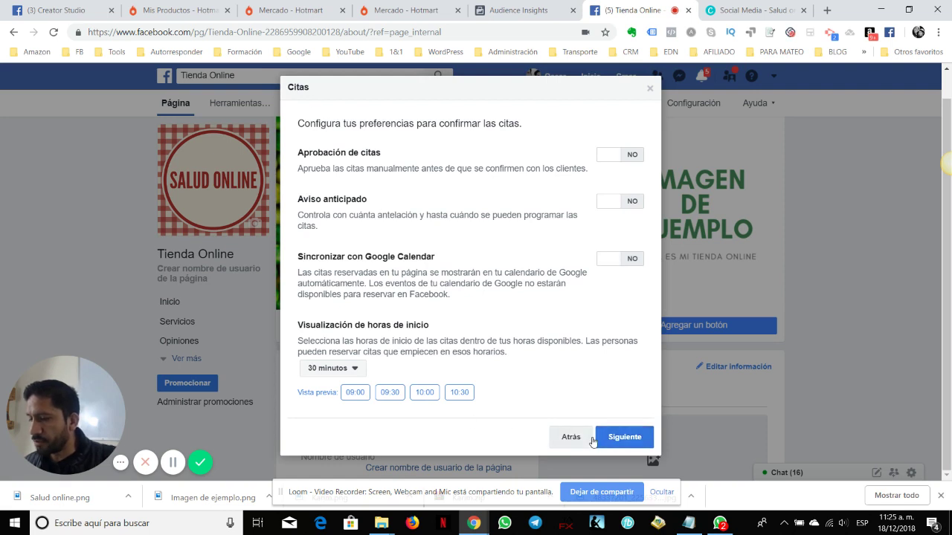
# Go back and replace the CST time zone with the city León, then continue
pyautogui.click(569, 438)
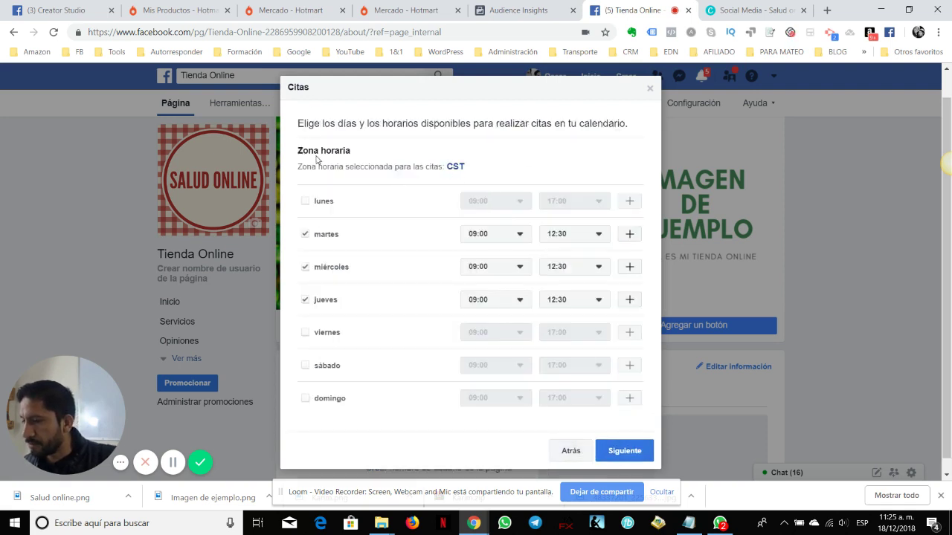
pyautogui.click(455, 168)
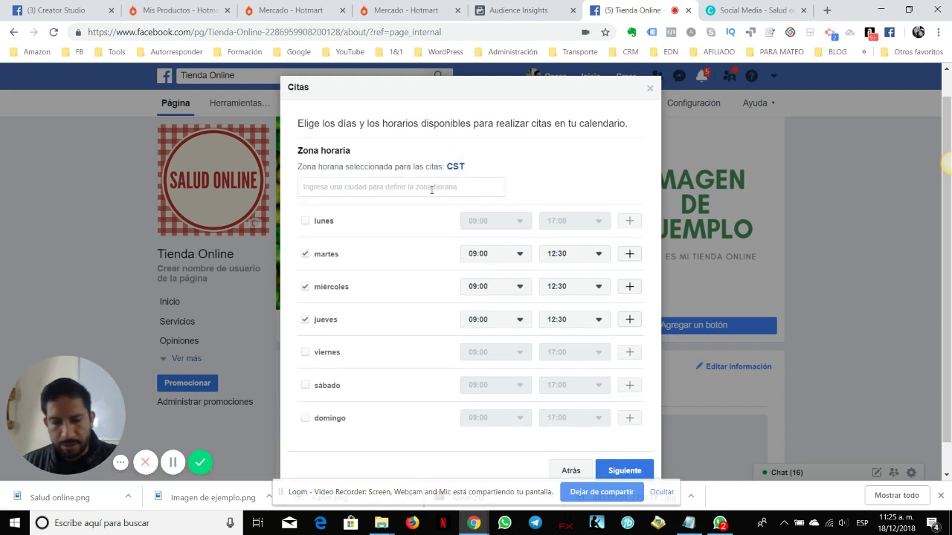
pyautogui.click(432, 189)
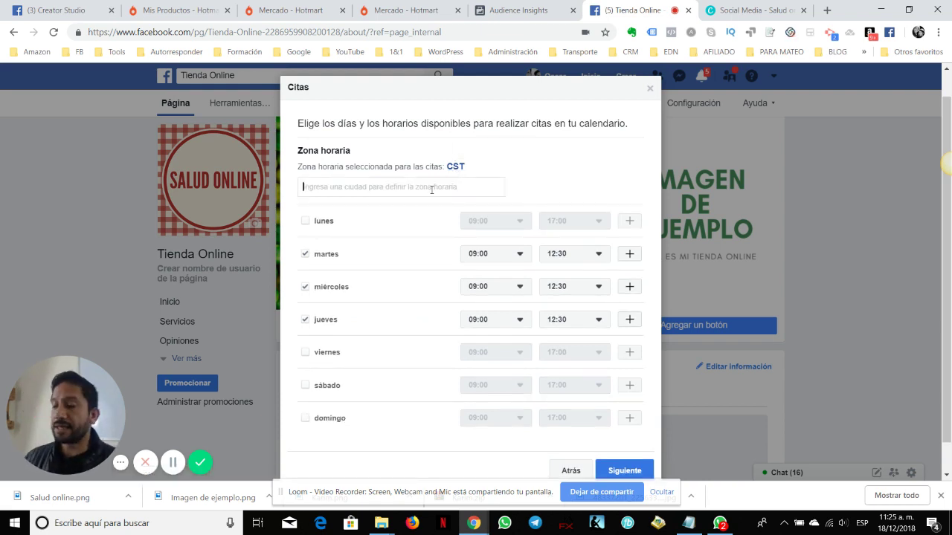
pyautogui.write('ciudad')
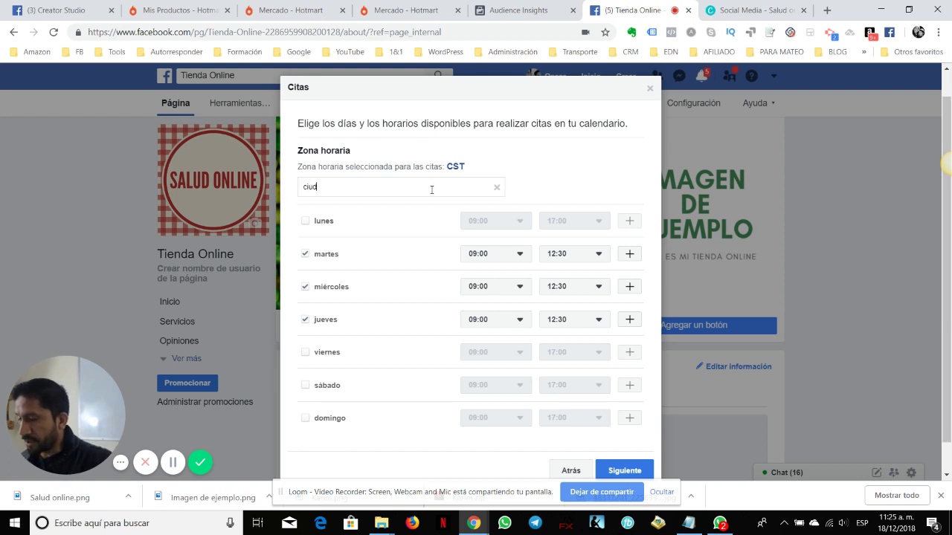
pyautogui.press('BackSpace')
pyautogui.press('BackSpace')
pyautogui.press('BackSpace')
pyautogui.press('BackSpace')
pyautogui.press('BackSpace')
pyautogui.press('BackSpace')
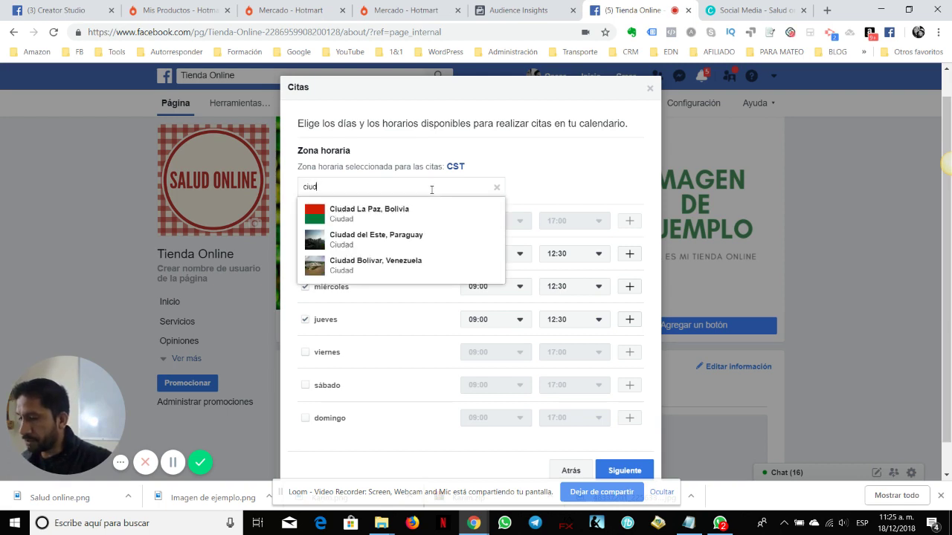
pyautogui.write('México')
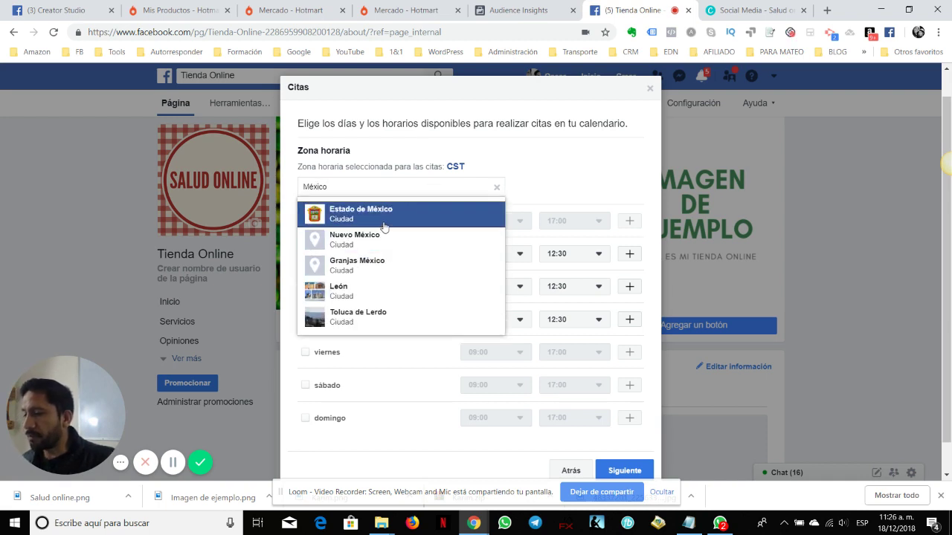
pyautogui.press('BackSpace')
pyautogui.press('BackSpace')
pyautogui.press('BackSpace')
pyautogui.press('BackSpace')
pyautogui.press('BackSpace')
pyautogui.press('BackSpace')
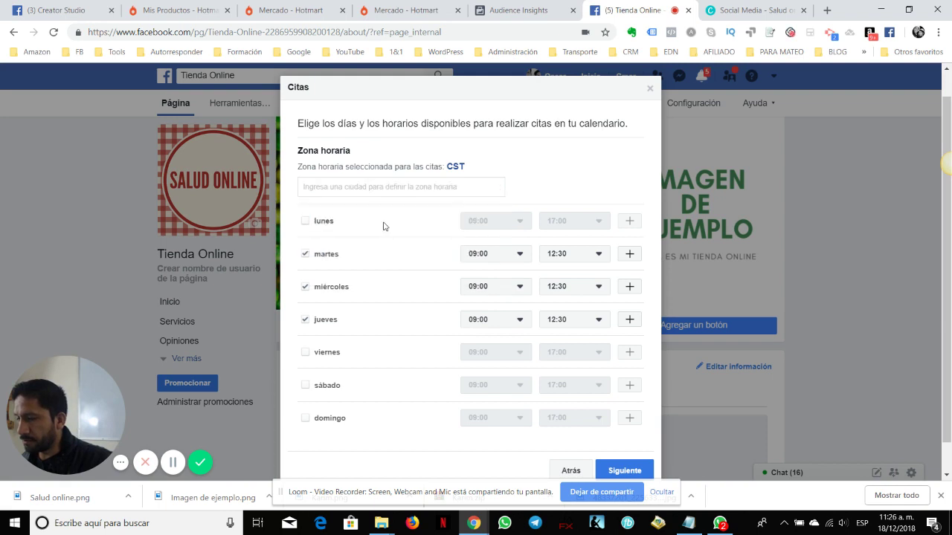
pyautogui.write('León')
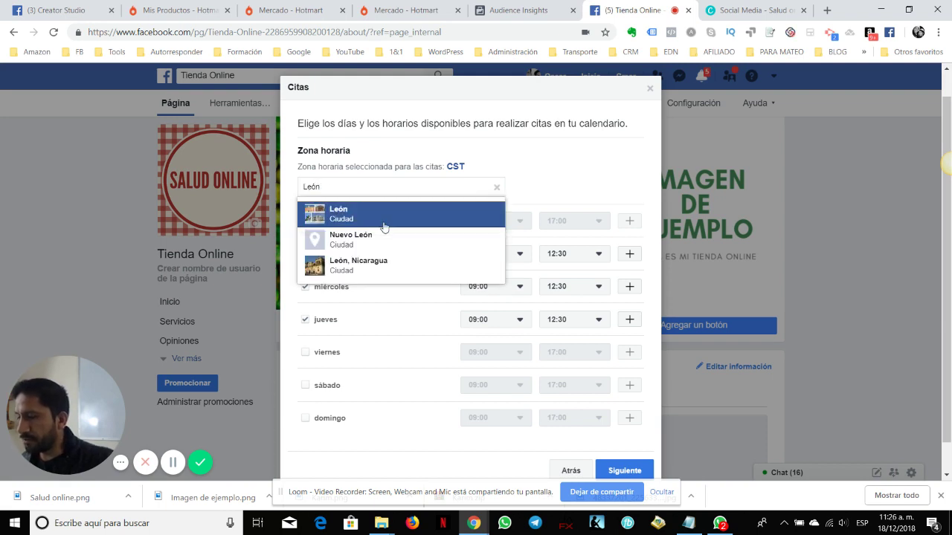
pyautogui.click(384, 222)
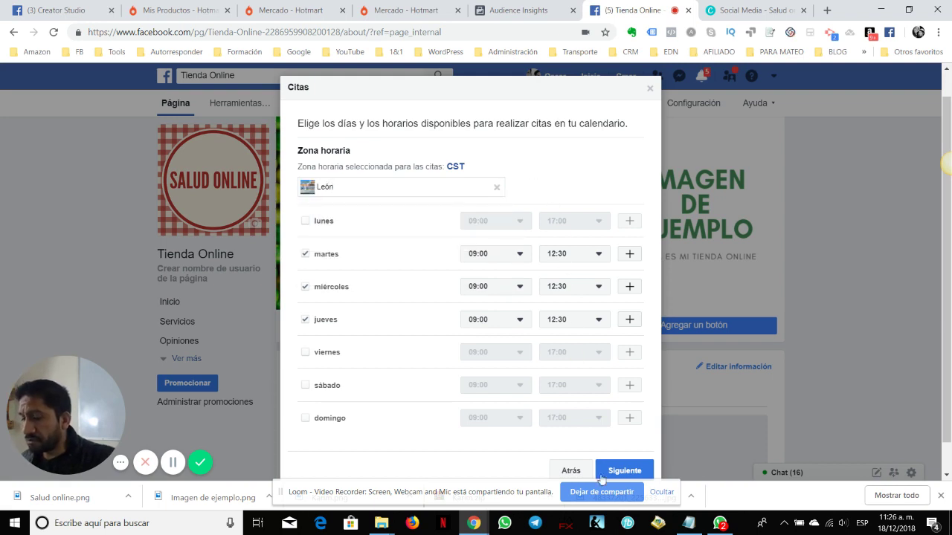
pyautogui.scroll(-1, 596, 358)
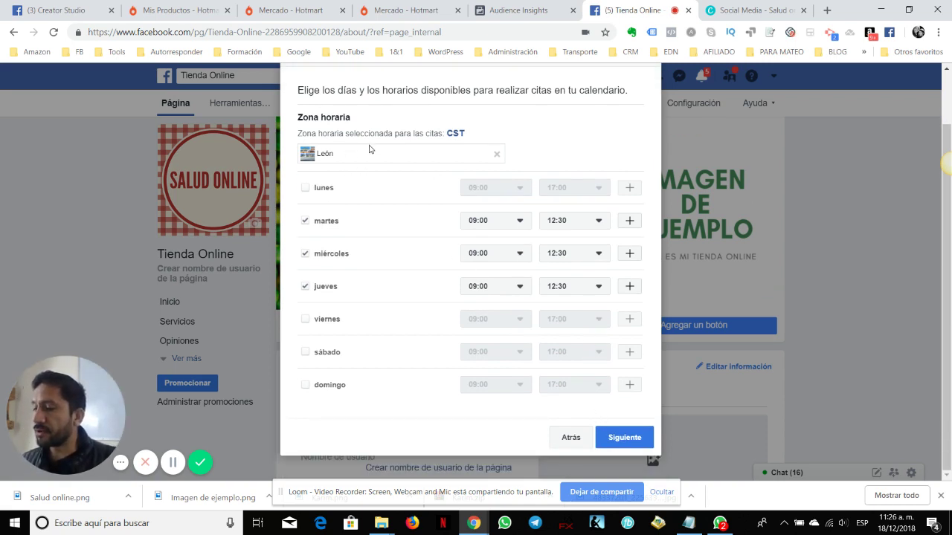
pyautogui.click(627, 435)
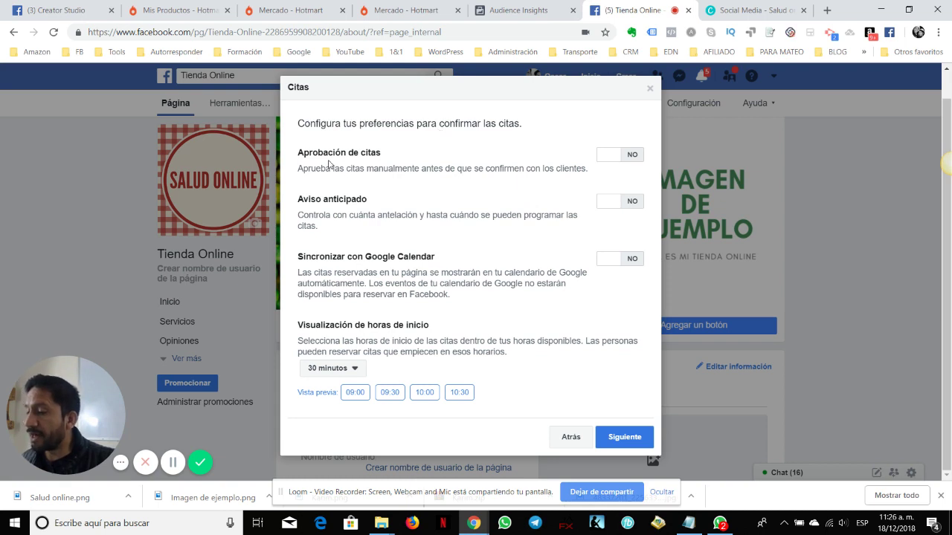
# Turn on Aprobación de citas and Aviso anticipado, giving a 1 hora minimum and 6 meses maximum
pyautogui.moveTo(299, 152); pyautogui.dragTo(384, 154)
pyautogui.click(385, 163)
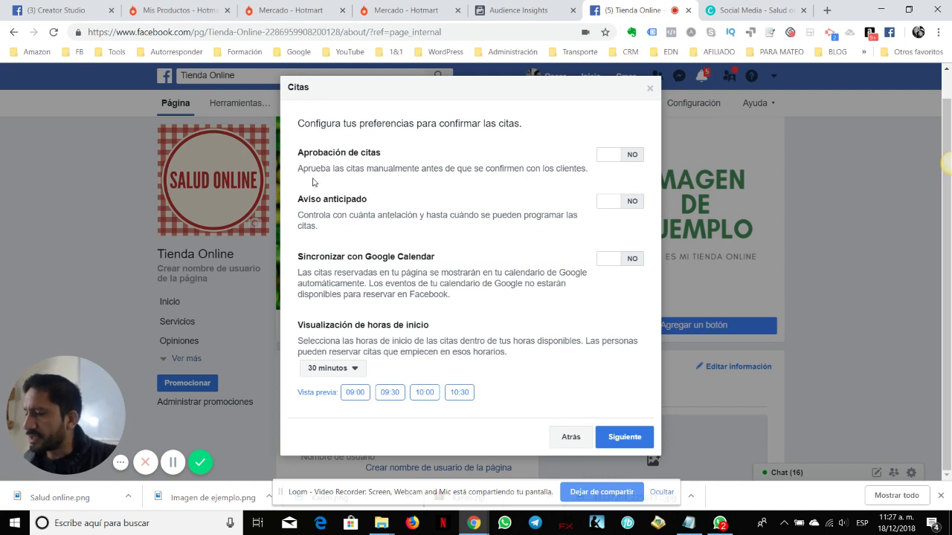
pyautogui.moveTo(387, 170); pyautogui.dragTo(531, 181)
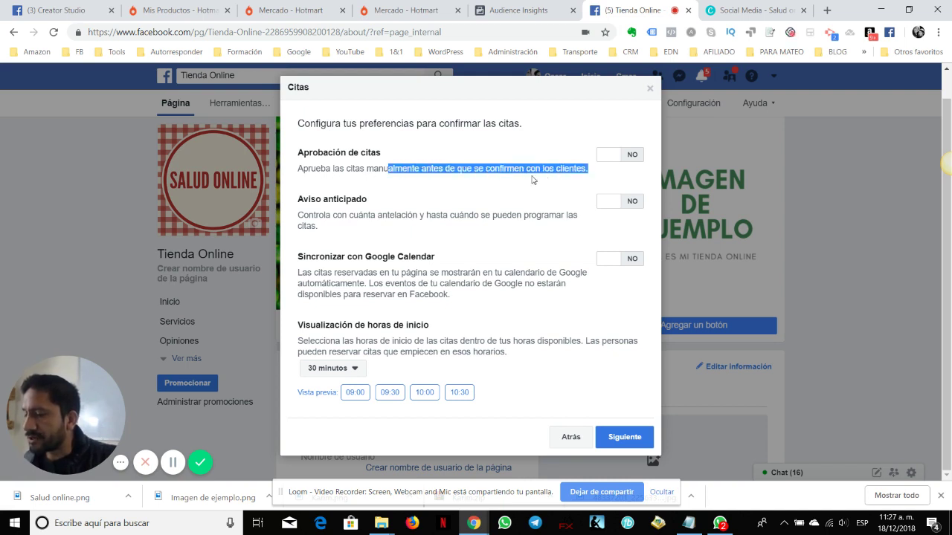
pyautogui.click(547, 180)
pyautogui.click(631, 154)
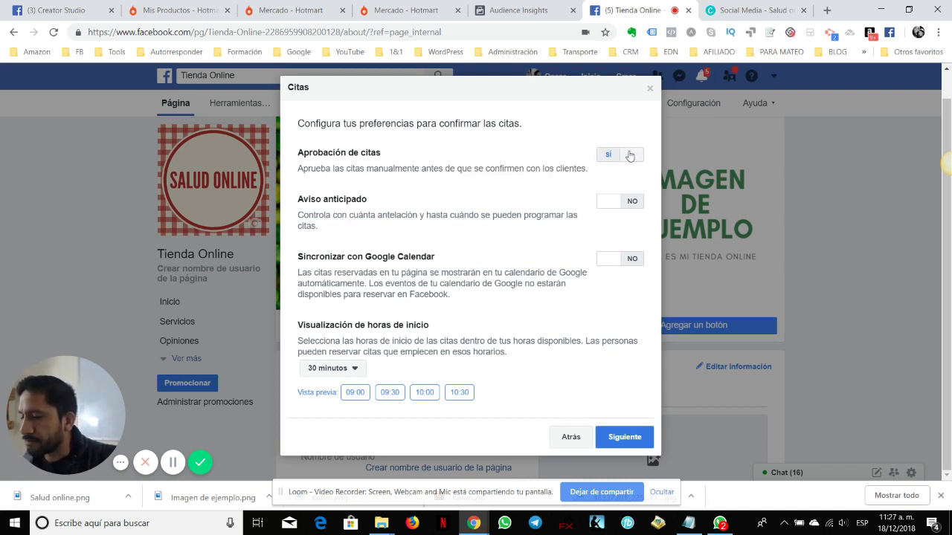
pyautogui.click(604, 158)
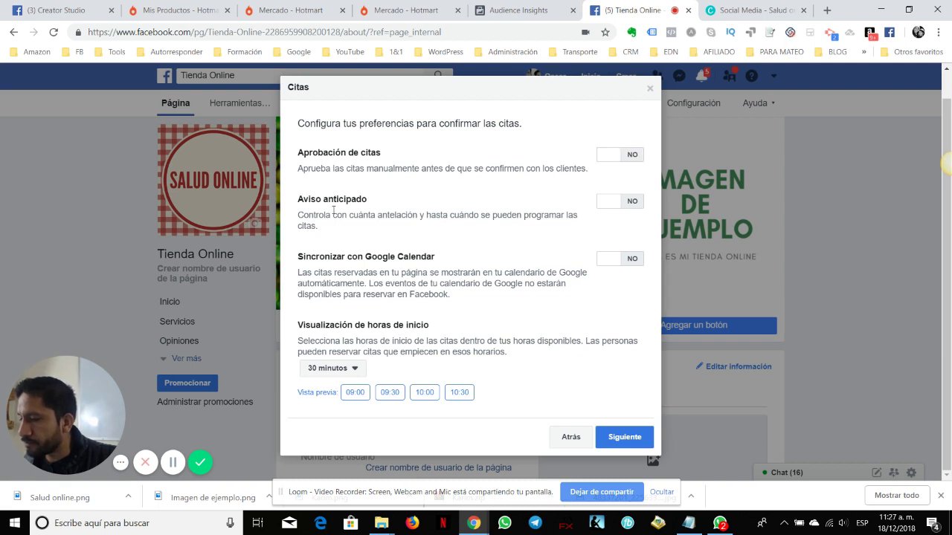
pyautogui.click(631, 156)
pyautogui.moveTo(298, 215); pyautogui.dragTo(353, 223)
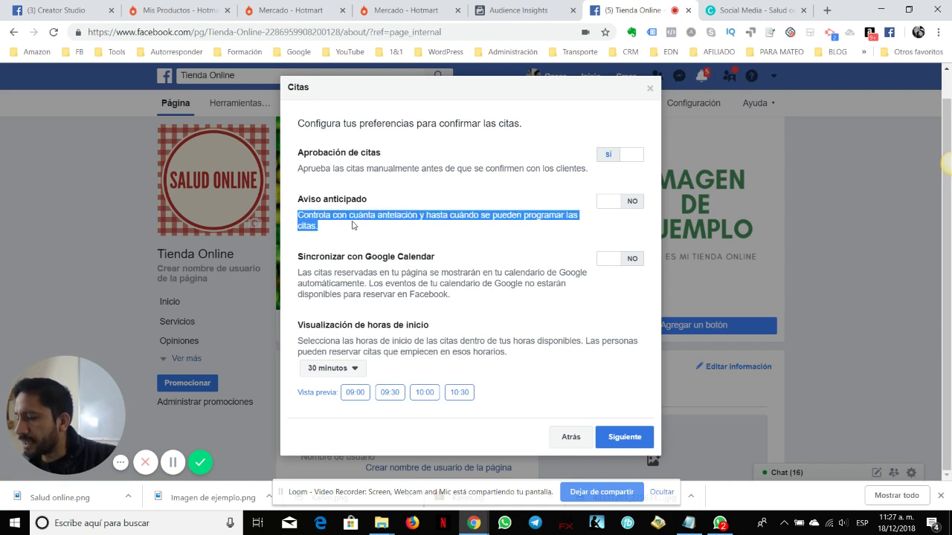
pyautogui.click(347, 231)
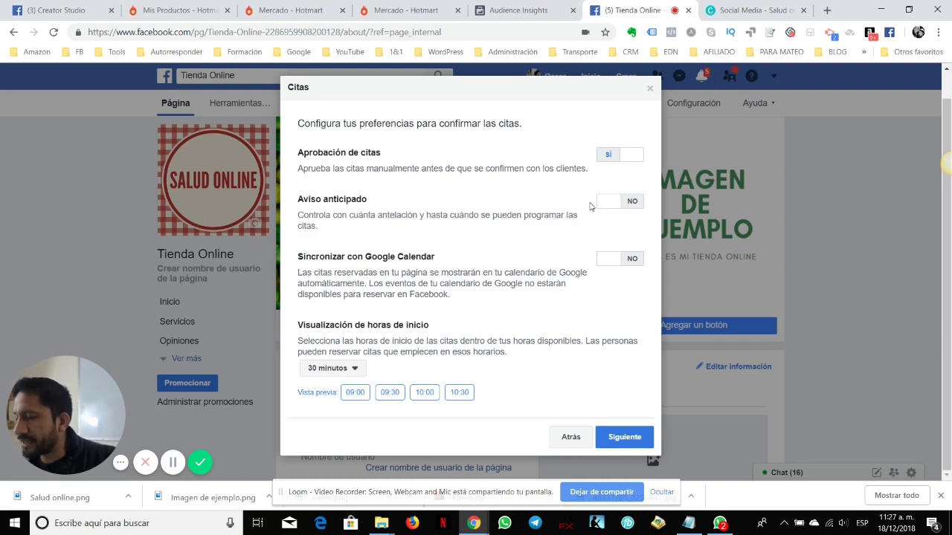
pyautogui.click(621, 202)
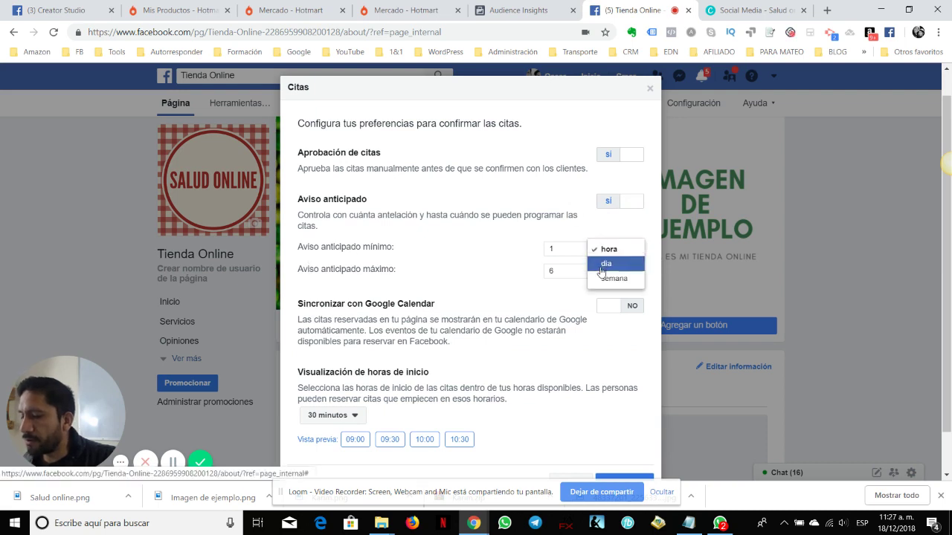
# Leave the minimum notice unit at hora, then switch Aviso anticipado back to NO
pyautogui.click(609, 249)
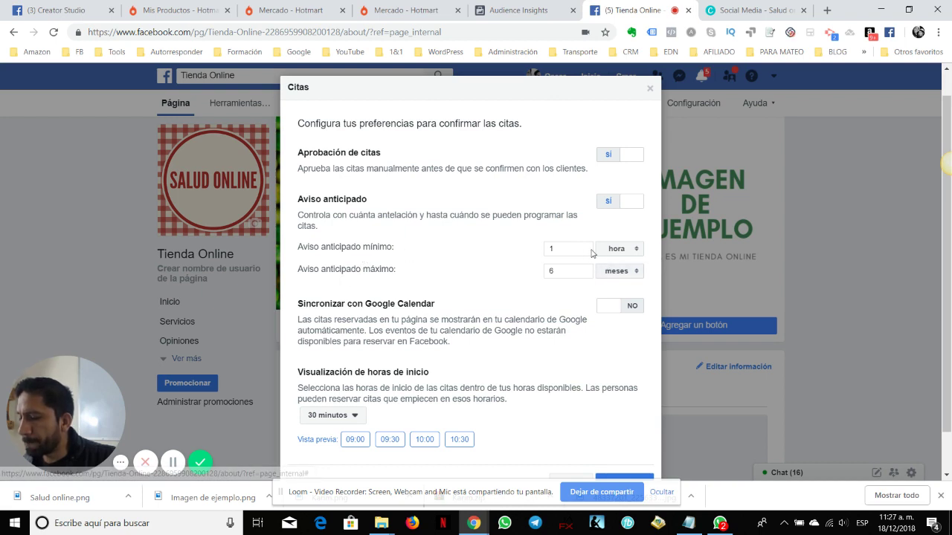
pyautogui.click(608, 201)
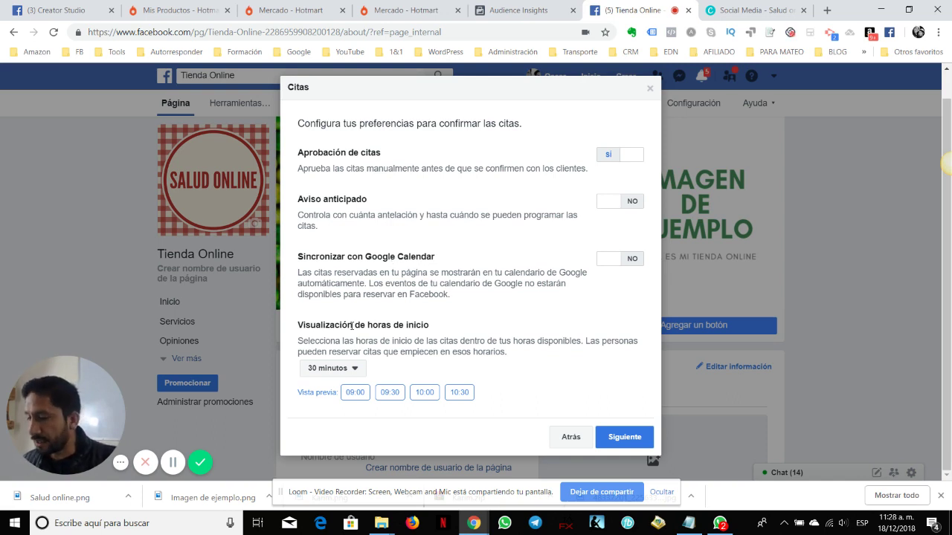
# Link Google Calendar sync to the Google account and tick its personal calendar
pyautogui.click(627, 261)
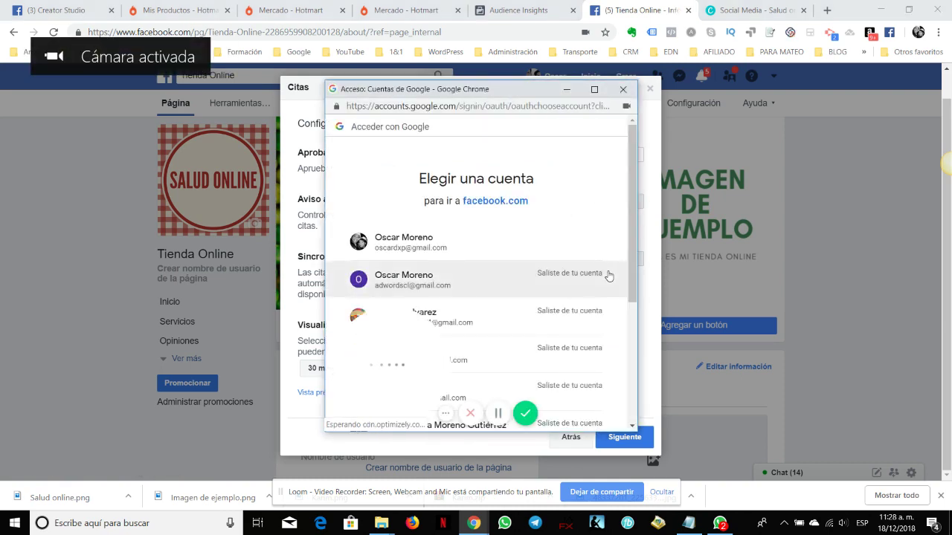
pyautogui.click(448, 248)
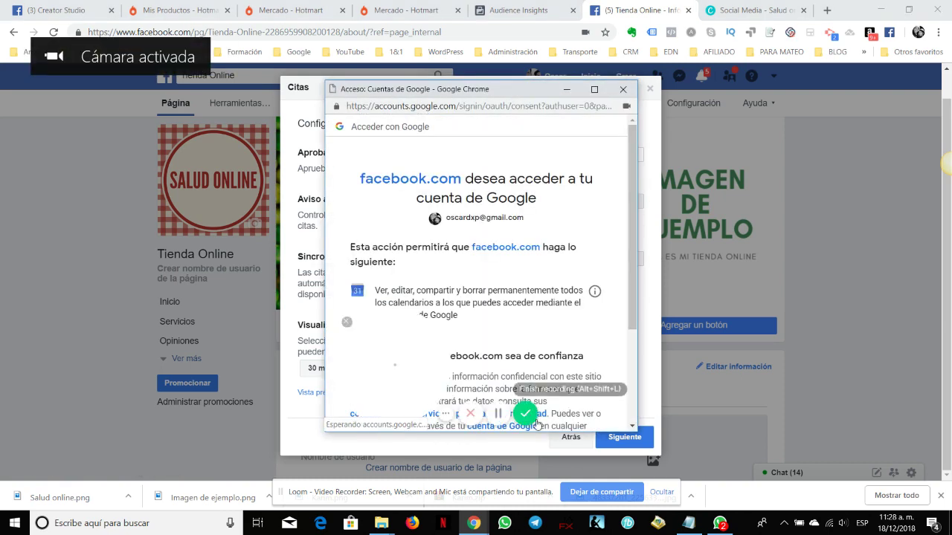
pyautogui.scroll(-3, 595, 387)
pyautogui.click(584, 354)
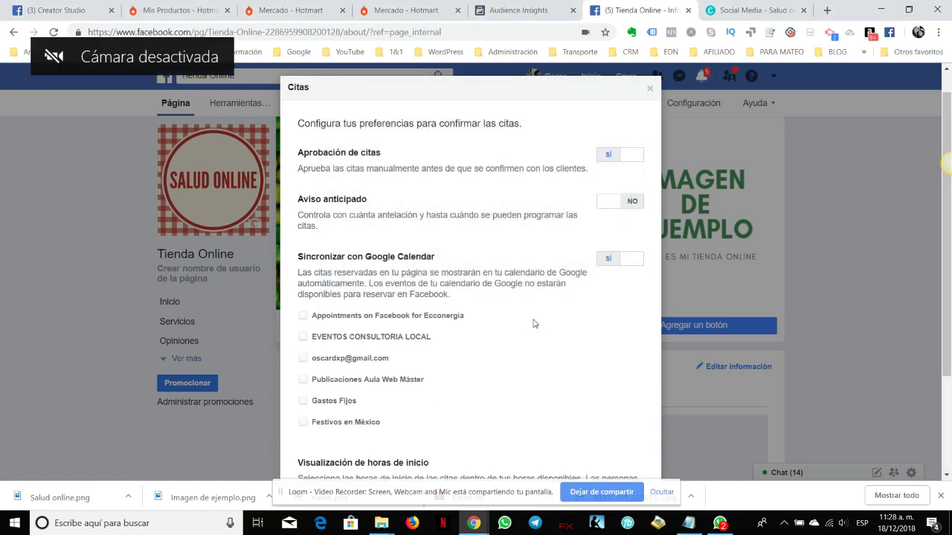
pyautogui.click(360, 362)
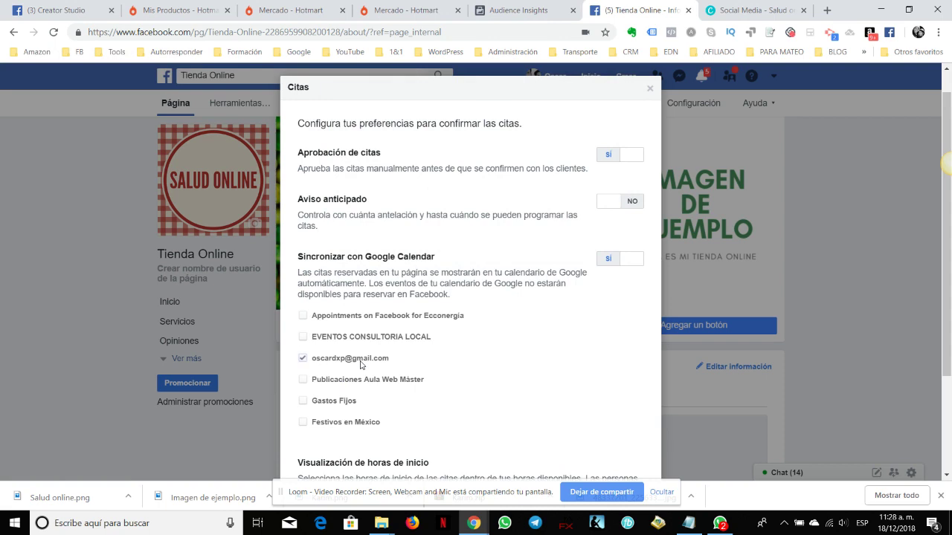
pyautogui.scroll(-2, 513, 349)
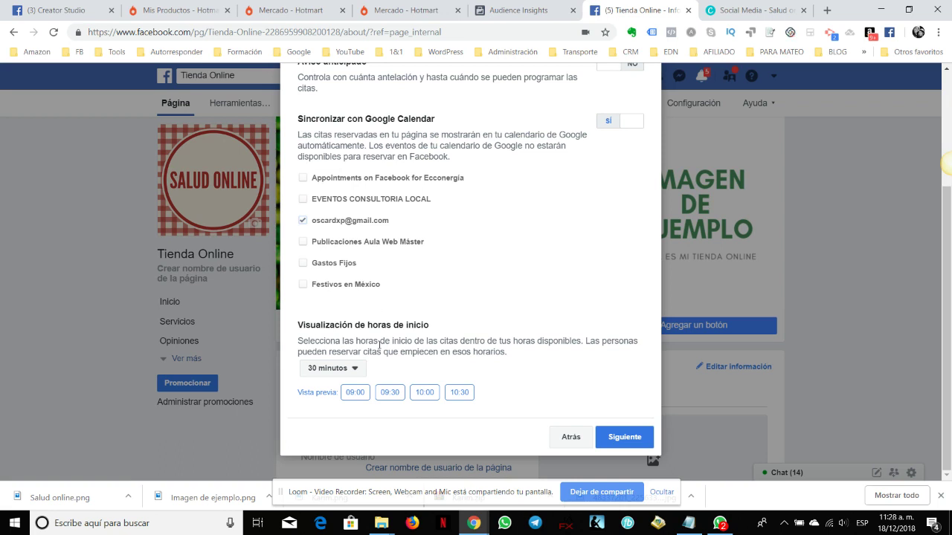
# Try 60-minute start-time spacing, revert to 30 minutos, and submit the Citas preferences
pyautogui.click(336, 368)
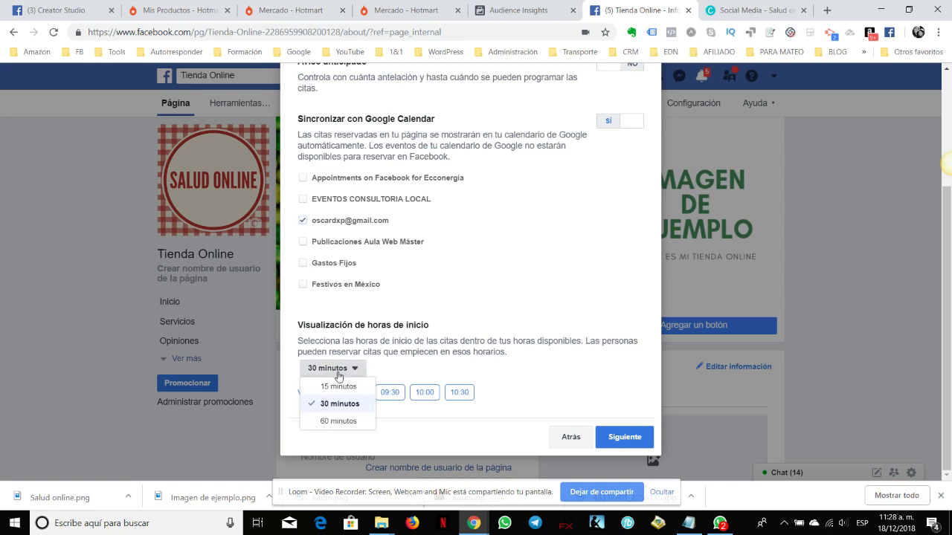
pyautogui.click(349, 406)
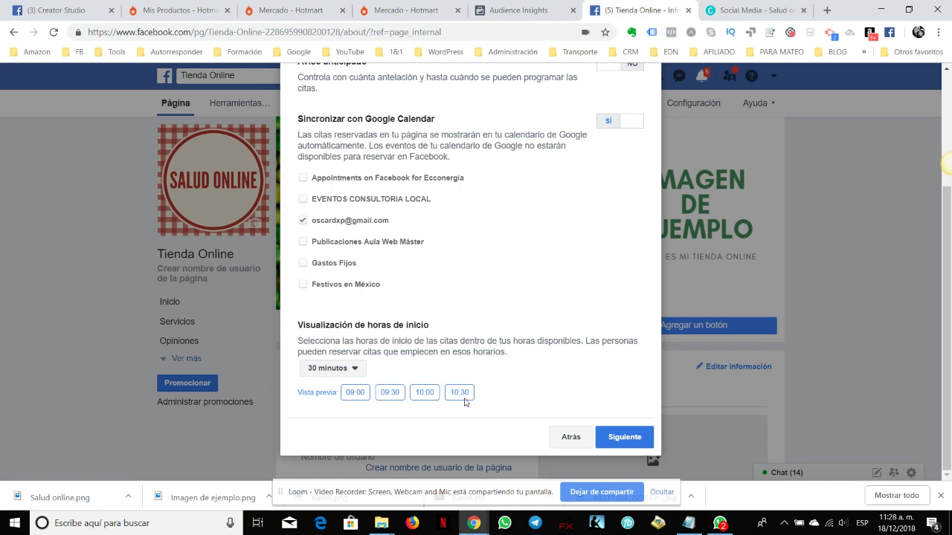
pyautogui.click(335, 369)
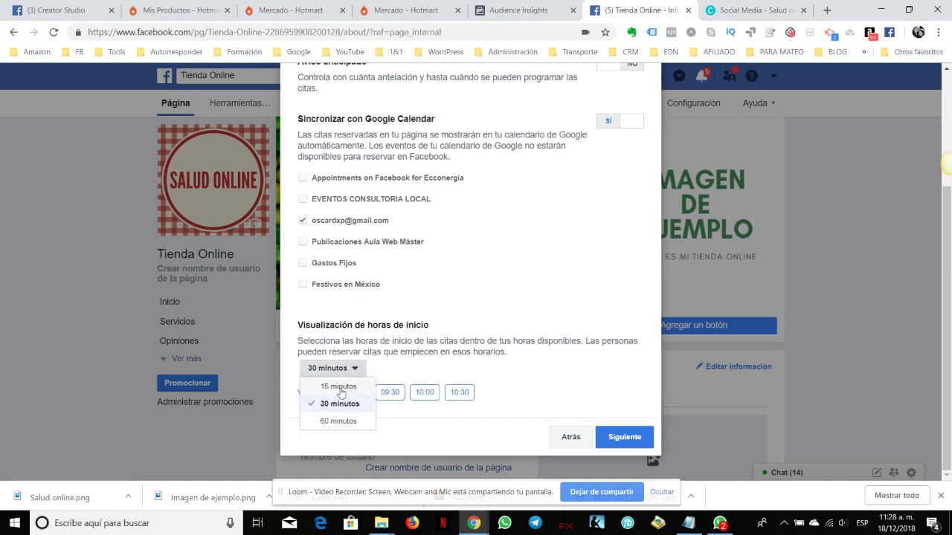
pyautogui.click(348, 422)
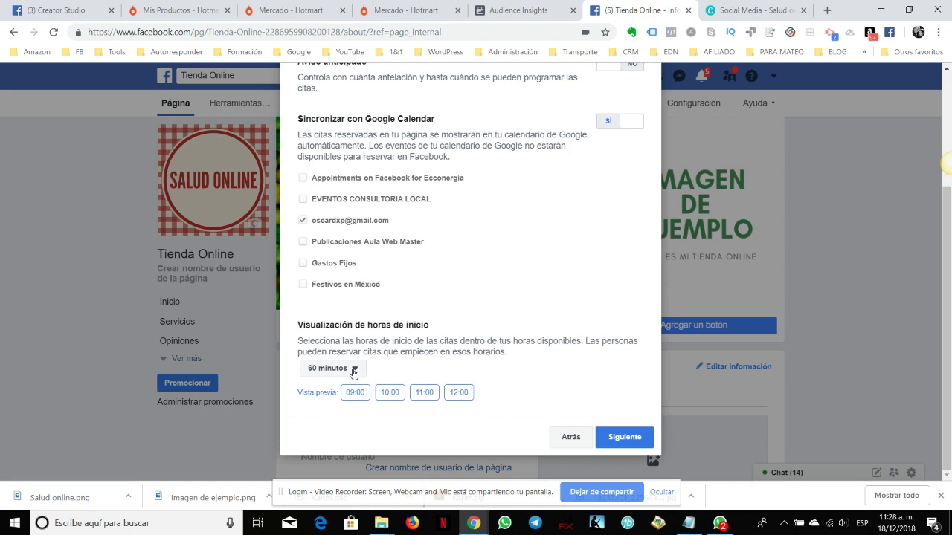
pyautogui.click(354, 373)
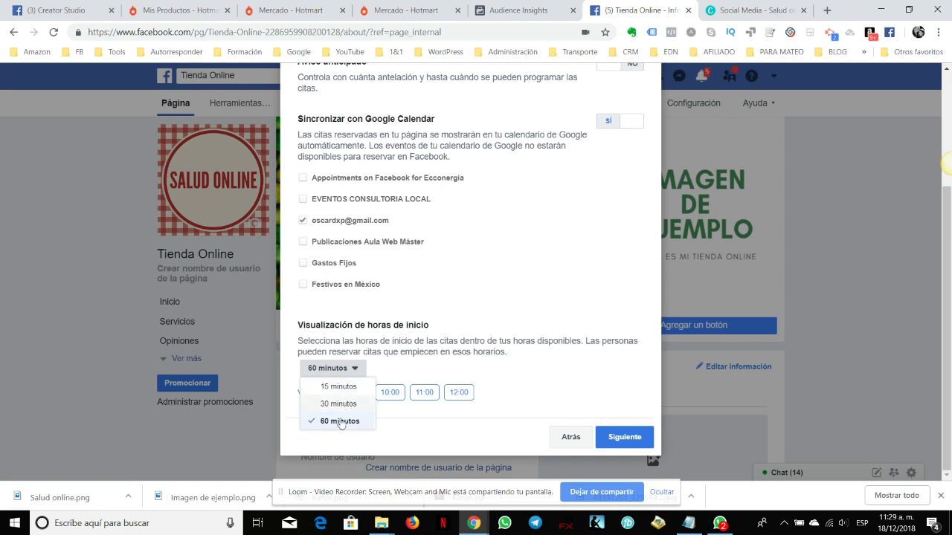
pyautogui.click(429, 372)
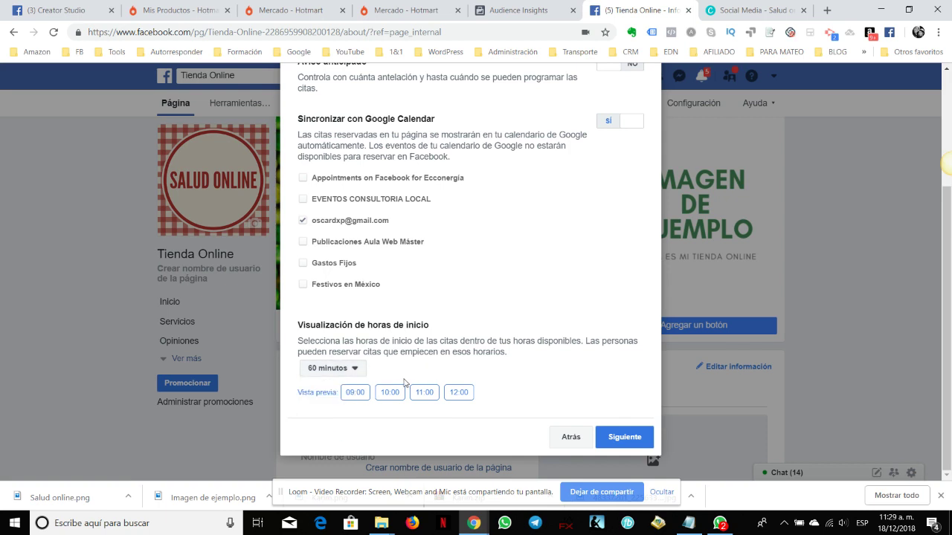
pyautogui.click(355, 368)
pyautogui.click(340, 405)
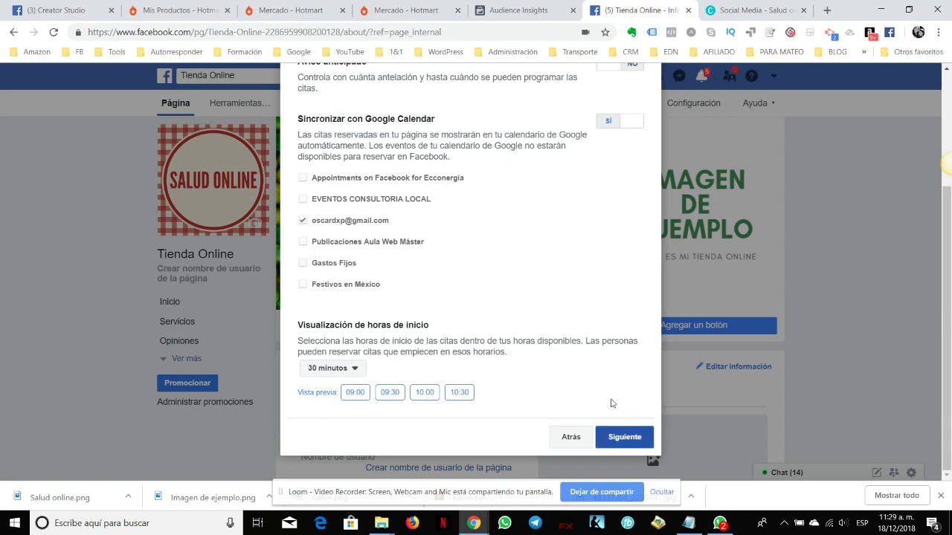
pyautogui.scroll(3, 601, 364)
pyautogui.scroll(-2, 601, 364)
pyautogui.click(629, 438)
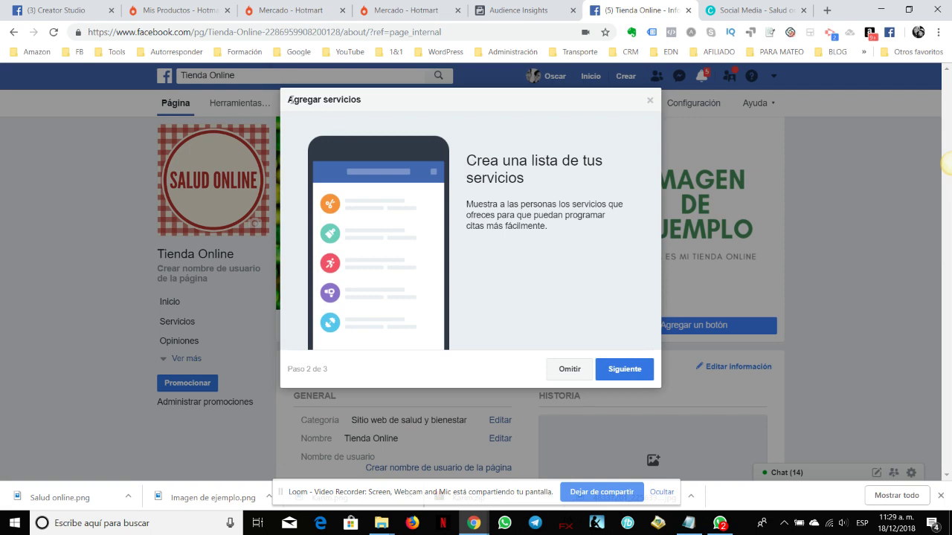
# Move from Agregar servicios to the empty Revisar servicios list and begin a new service
pyautogui.moveTo(294, 100); pyautogui.dragTo(359, 111)
pyautogui.click(428, 134)
pyautogui.moveTo(463, 155); pyautogui.dragTo(523, 173)
pyautogui.click(531, 192)
pyautogui.click(626, 370)
pyautogui.click(362, 135)
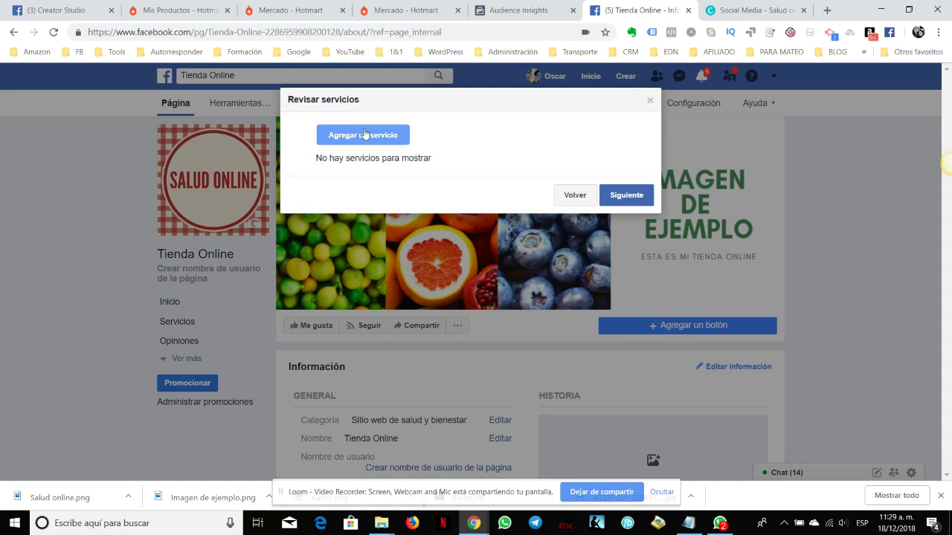
# Name the service 'Servicio uno', priced $499, with description 'Incluye todo'
pyautogui.click(401, 145)
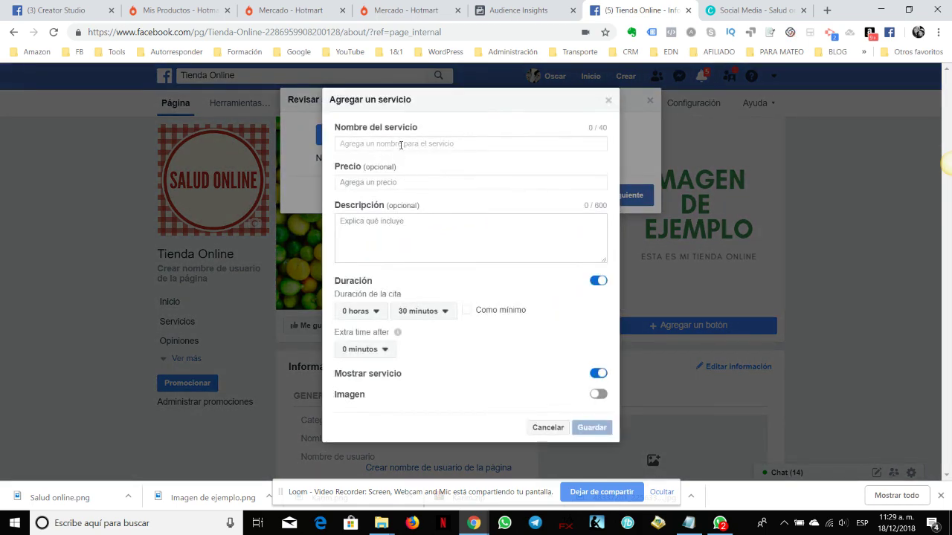
pyautogui.write('S')
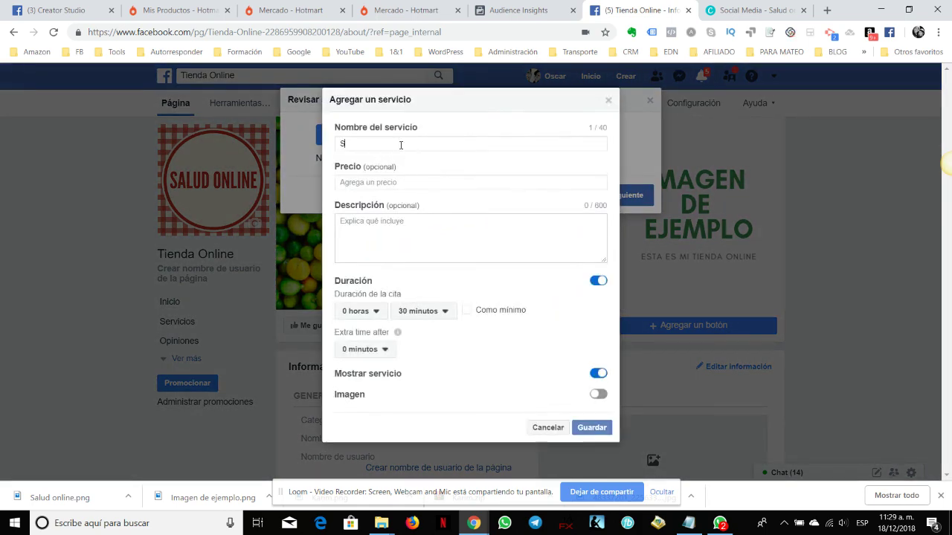
pyautogui.write('ervicio uno')
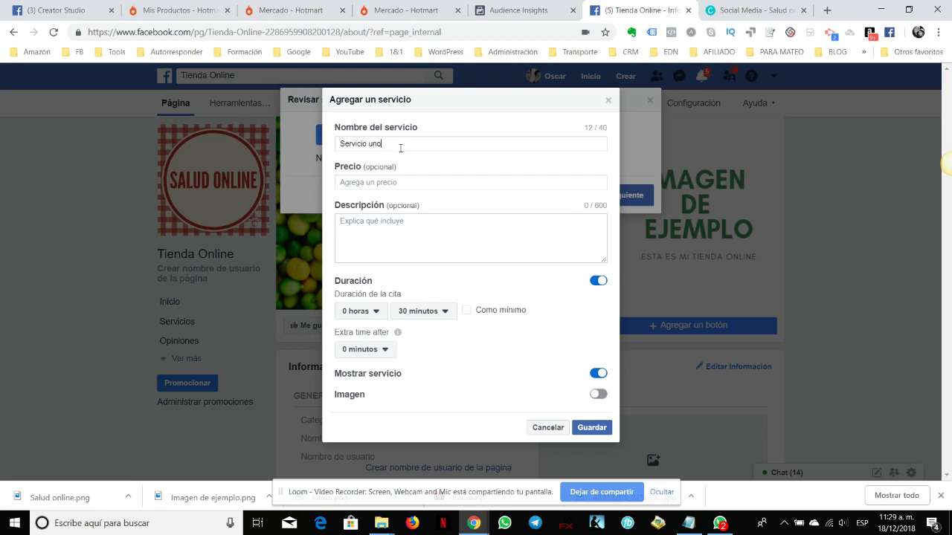
pyautogui.click(407, 181)
pyautogui.write('$')
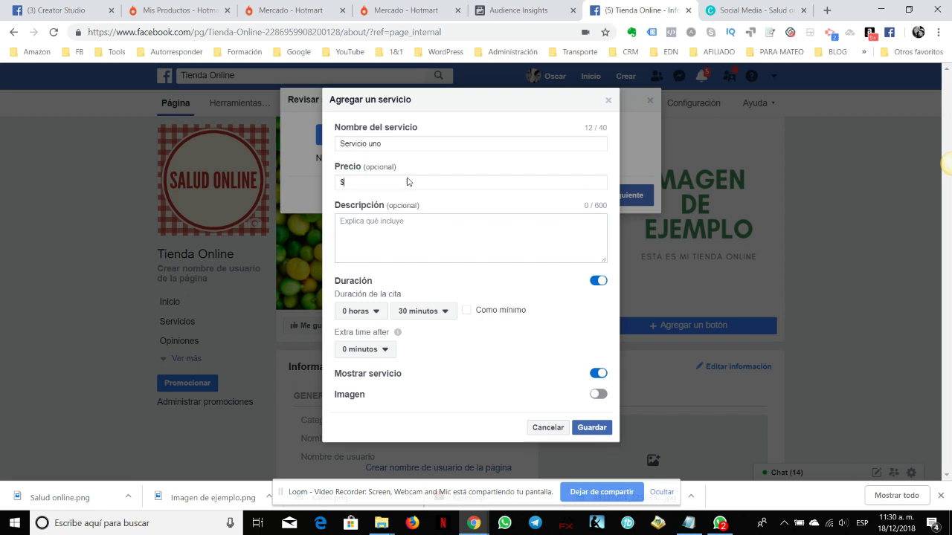
pyautogui.write('499')
pyautogui.click(439, 238)
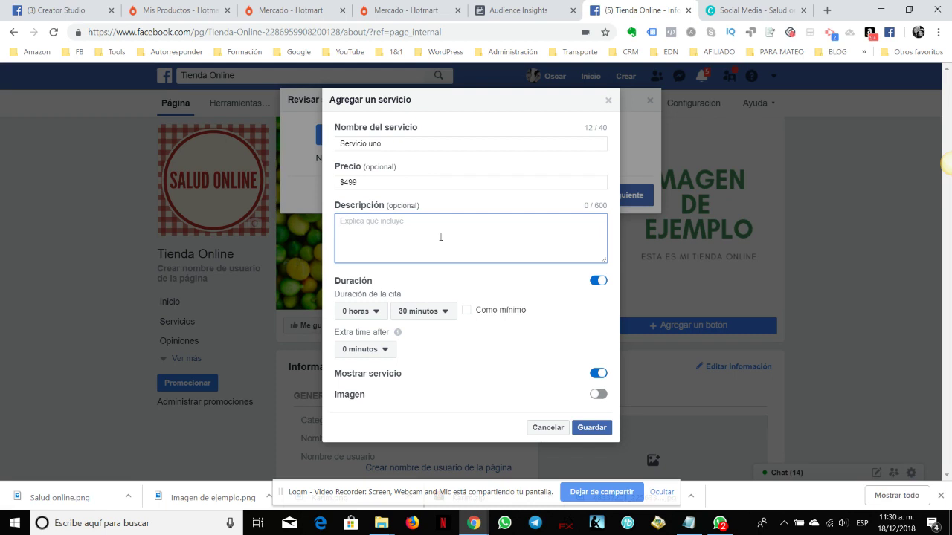
pyautogui.write('Incluye todo')
# Set a 45-minute duration, keep 0 minutos extra time after, and enable Imagen
pyautogui.click(415, 313)
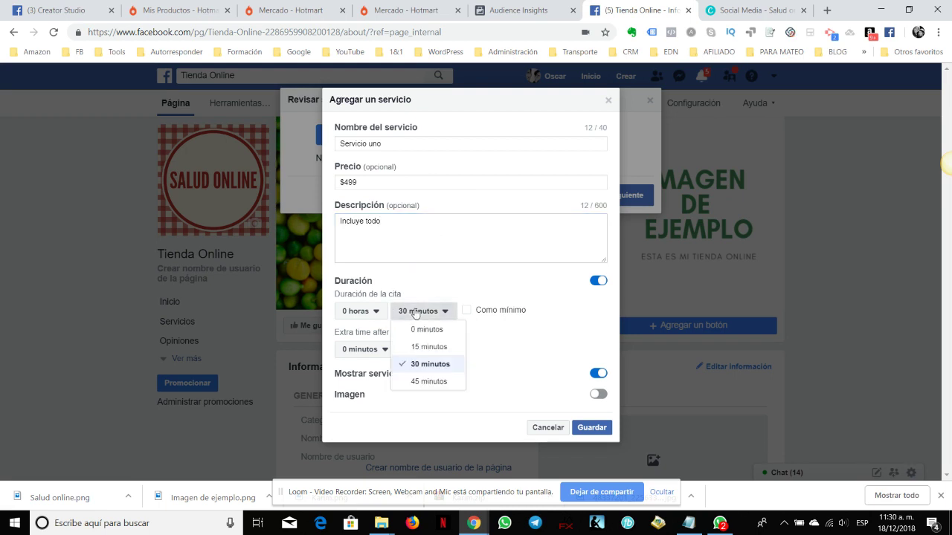
pyautogui.click(438, 378)
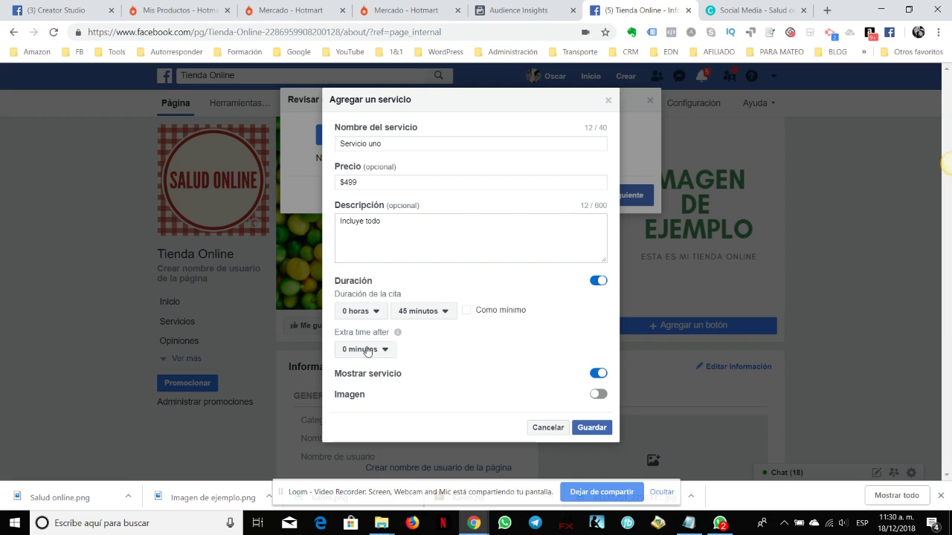
pyautogui.moveTo(399, 335)
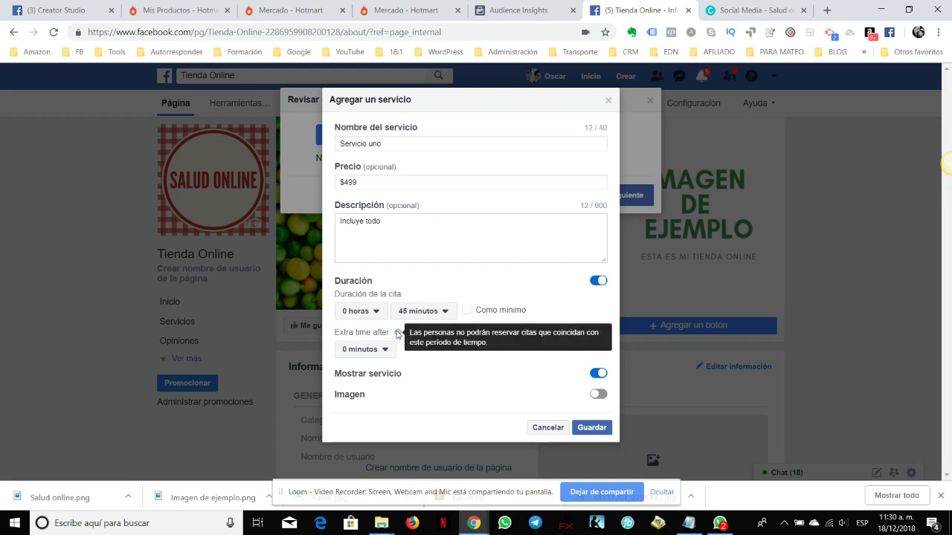
pyautogui.moveTo(399, 337)
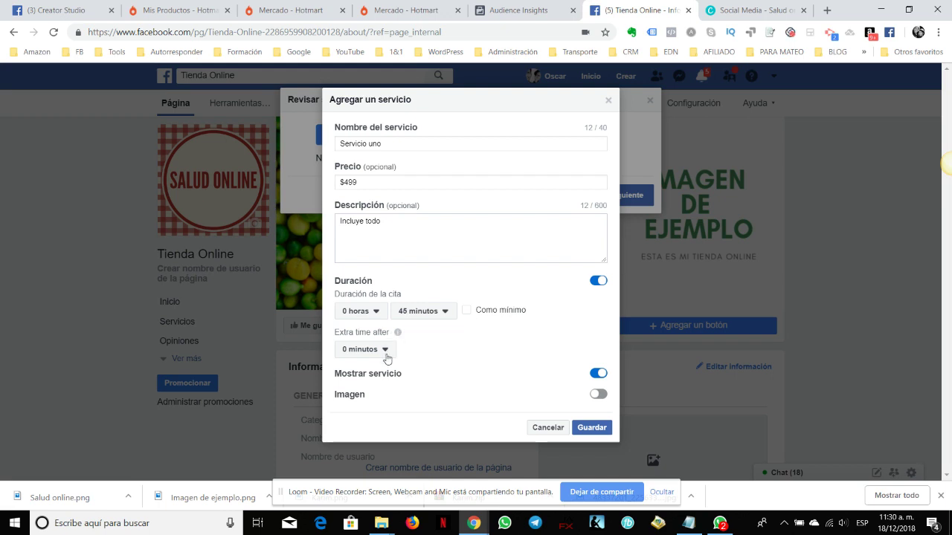
pyautogui.click(385, 349)
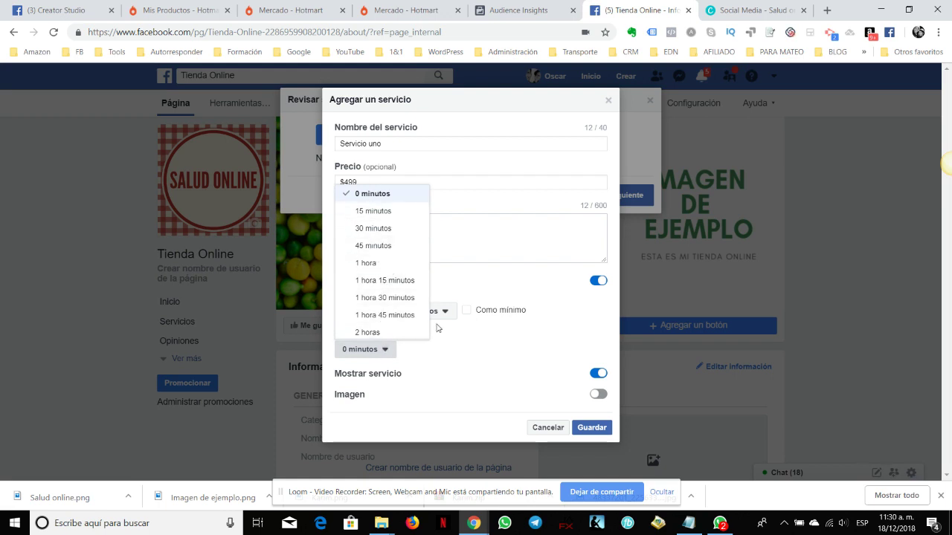
pyautogui.click(493, 379)
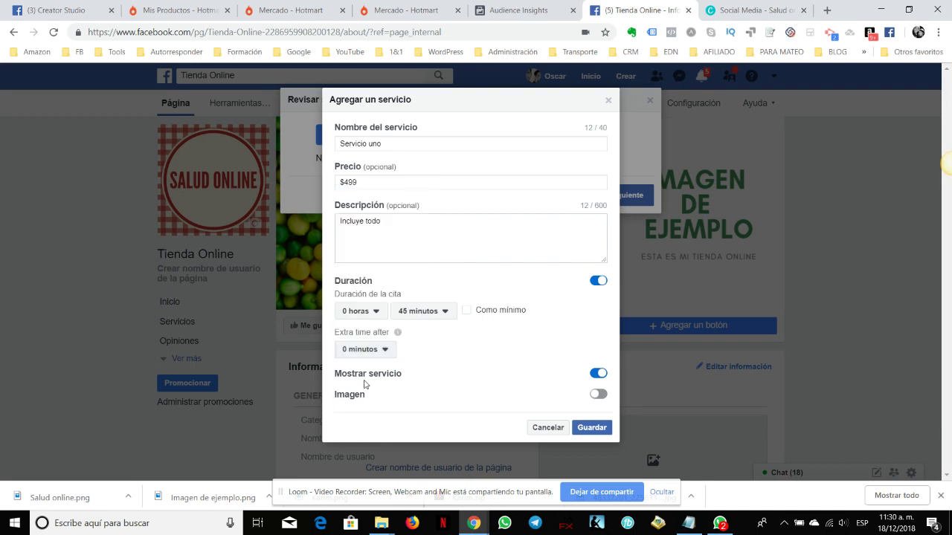
pyautogui.click(598, 395)
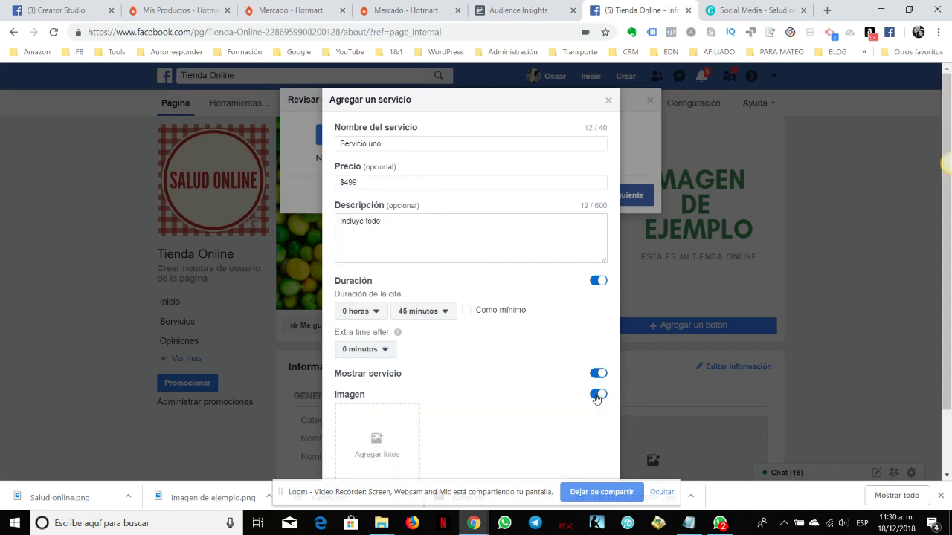
# Attach the grapefruit-and-blueberries page photo to Servicio uno and save the service
pyautogui.scroll(-2, 519, 350)
pyautogui.click(387, 385)
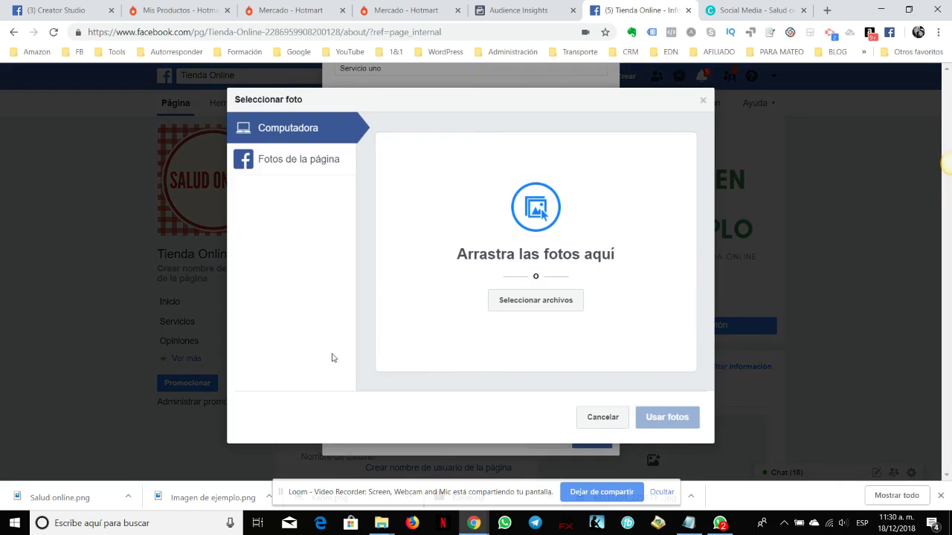
pyautogui.click(296, 161)
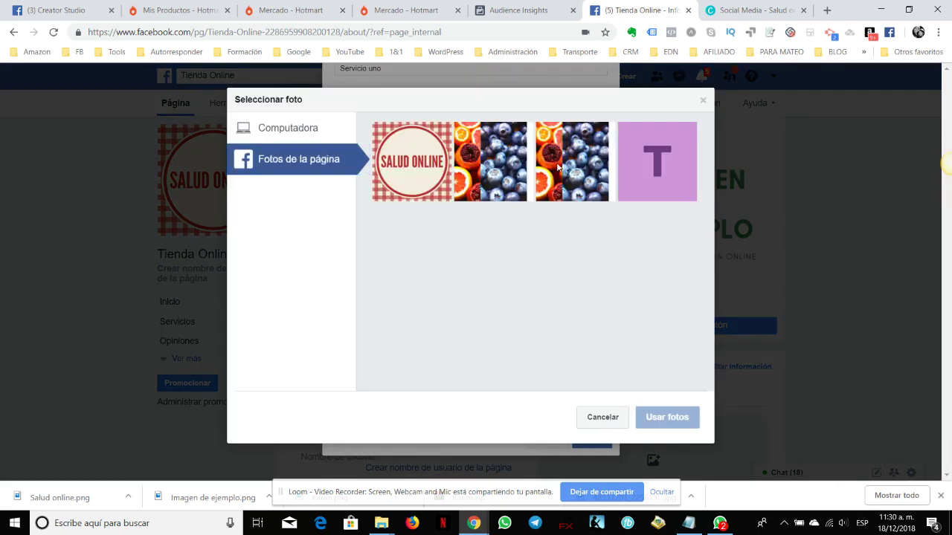
pyautogui.click(598, 172)
pyautogui.click(684, 420)
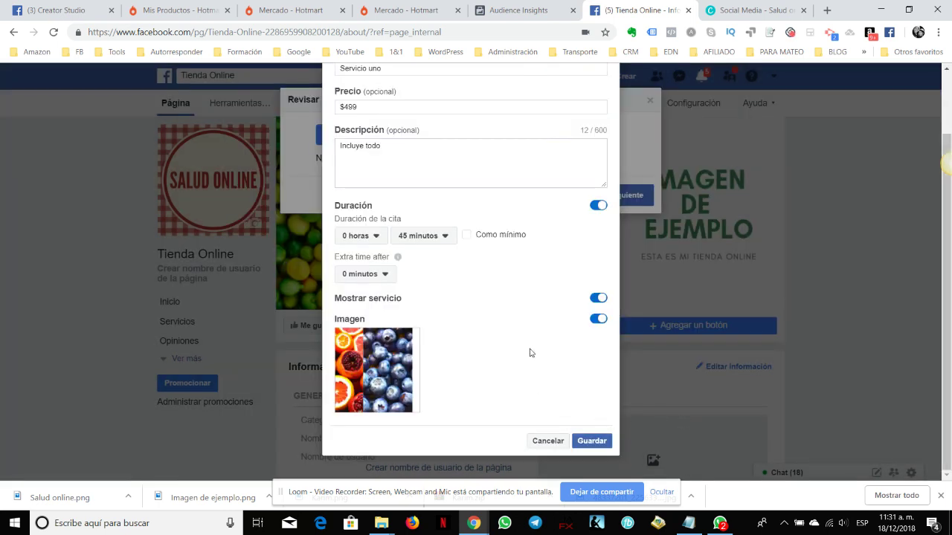
pyautogui.scroll(1, 516, 346)
pyautogui.scroll(-1, 515, 341)
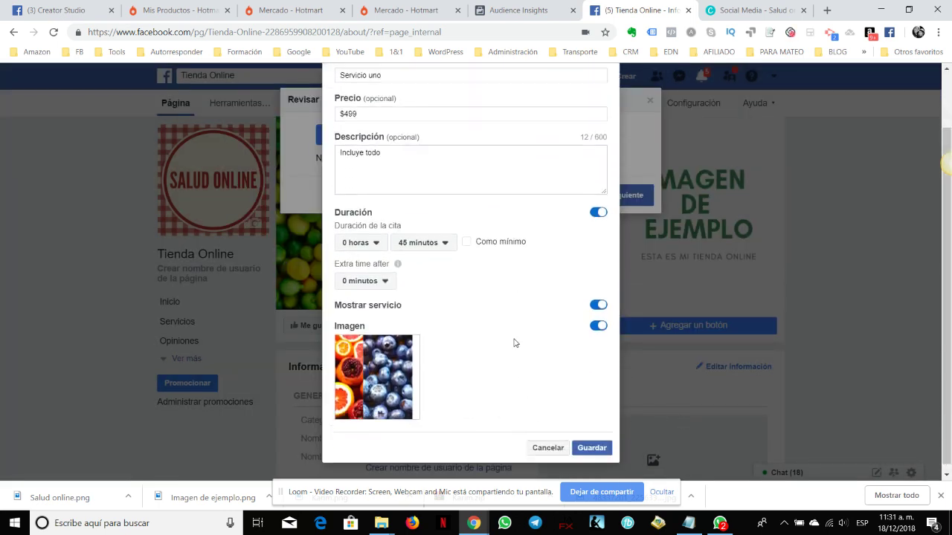
pyautogui.click(592, 442)
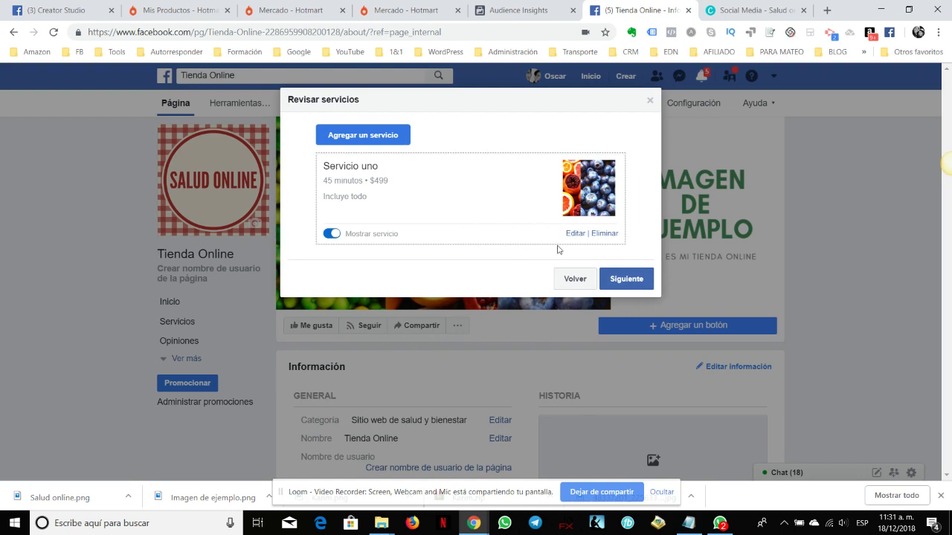
# Advance the booking setup to the Confirmación step, keeping reminders on and follow-up messages off
pyautogui.click(635, 281)
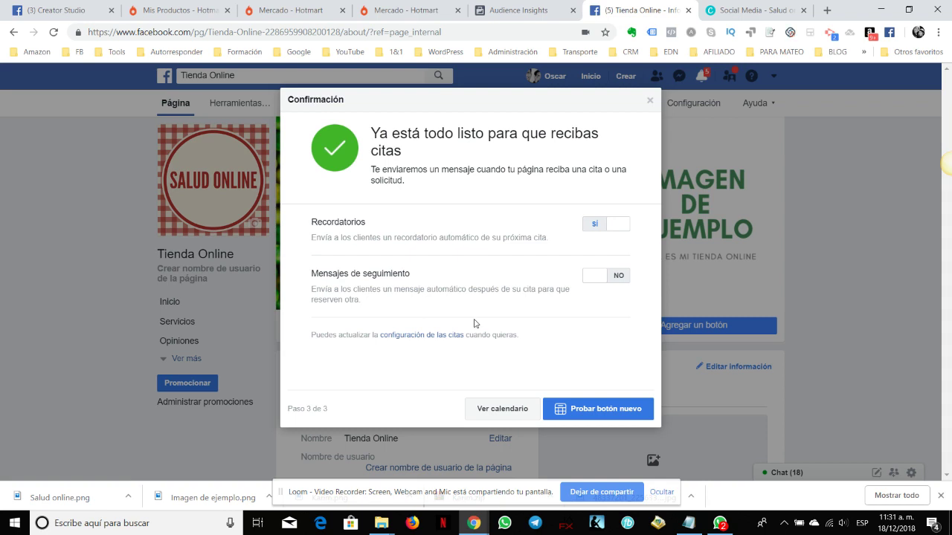
# Turn on Mensajes de seguimiento and set the follow-up timing unit to horas
pyautogui.click(591, 277)
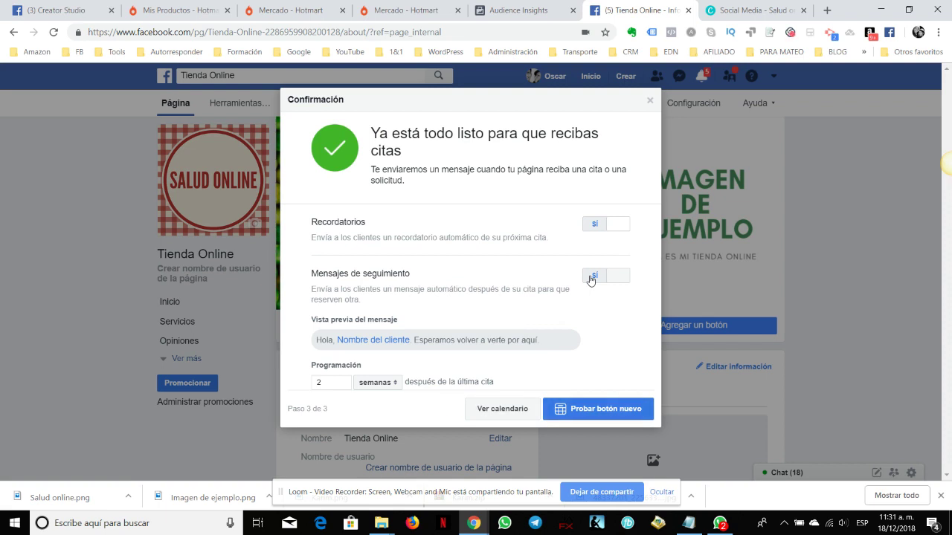
pyautogui.scroll(-2, 540, 273)
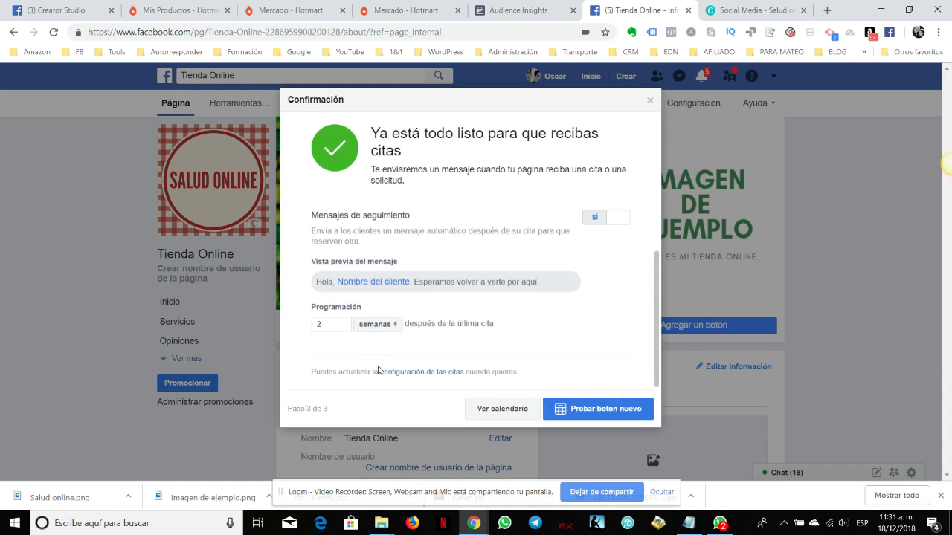
pyautogui.click(378, 328)
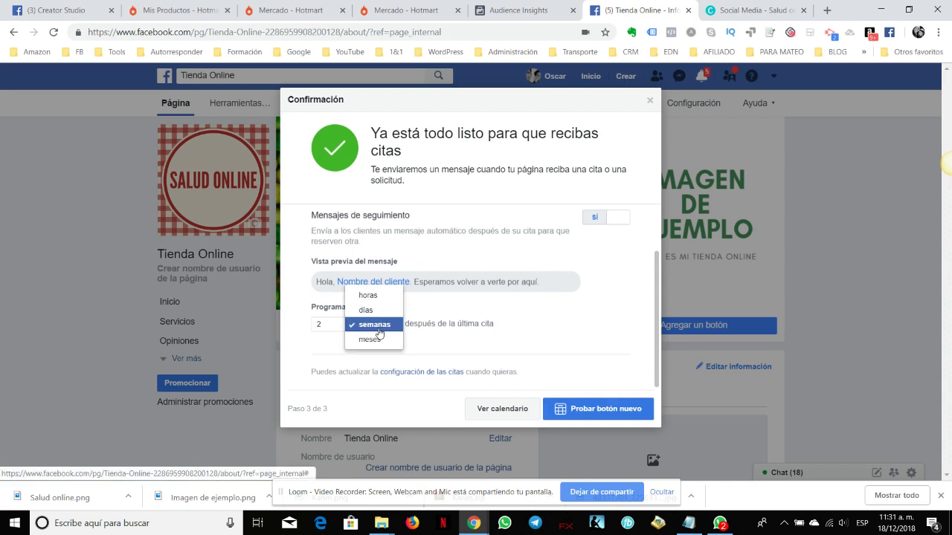
pyautogui.click(377, 304)
pyautogui.click(365, 323)
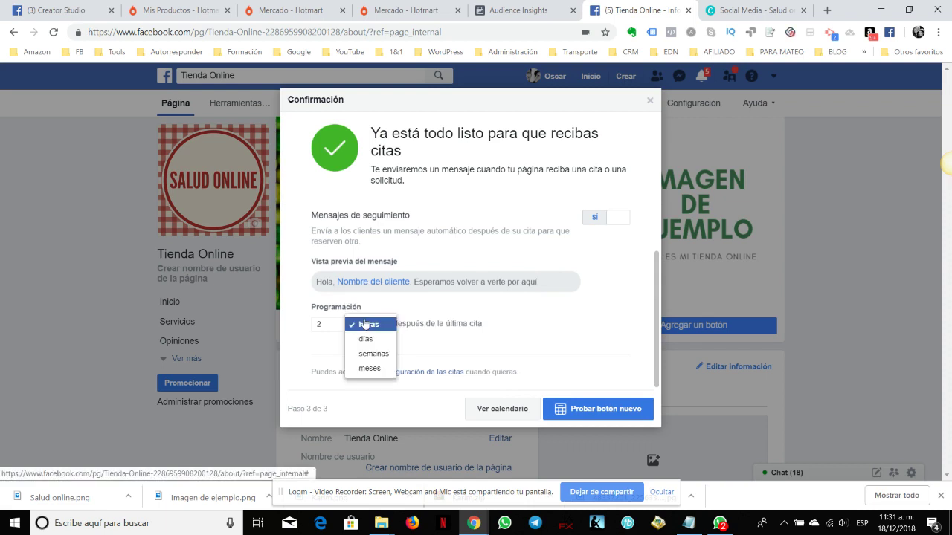
pyautogui.click(365, 323)
# Enter 1 as the follow-up amount, switch the unit to día, and clear the number
pyautogui.click(341, 323)
pyautogui.press('BackSpace')
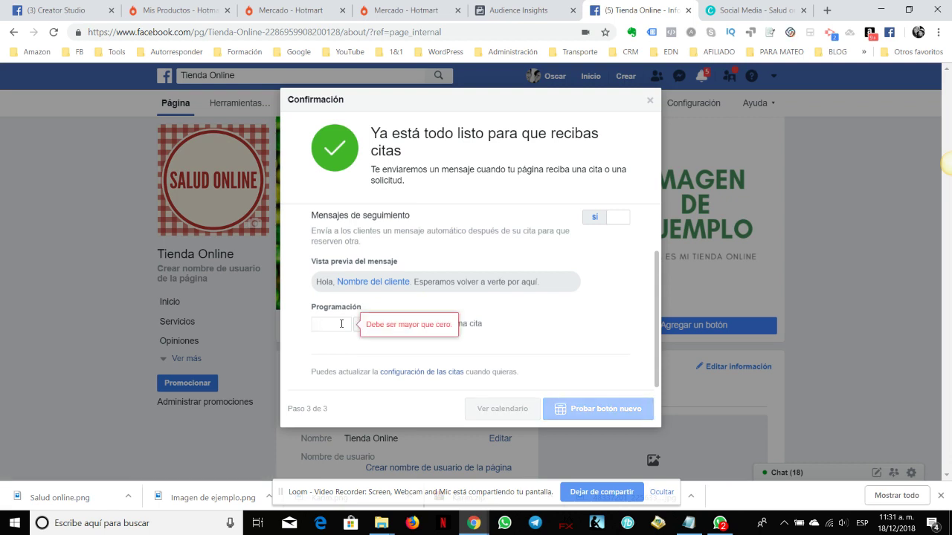
pyautogui.write('1')
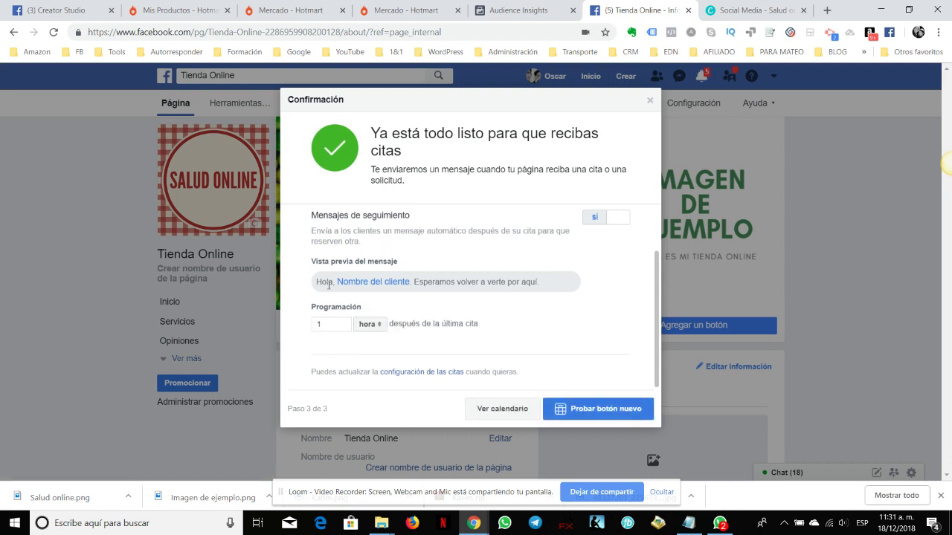
pyautogui.click(377, 325)
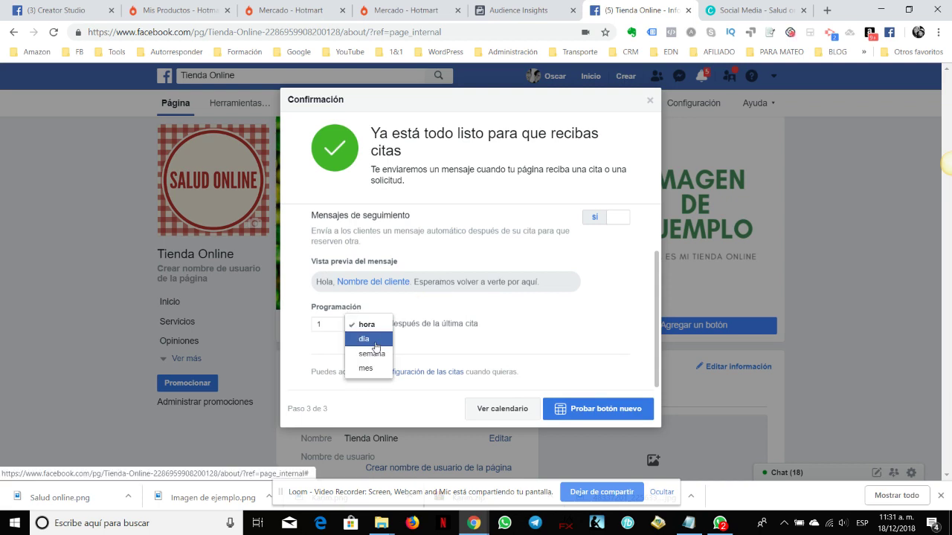
pyautogui.click(375, 340)
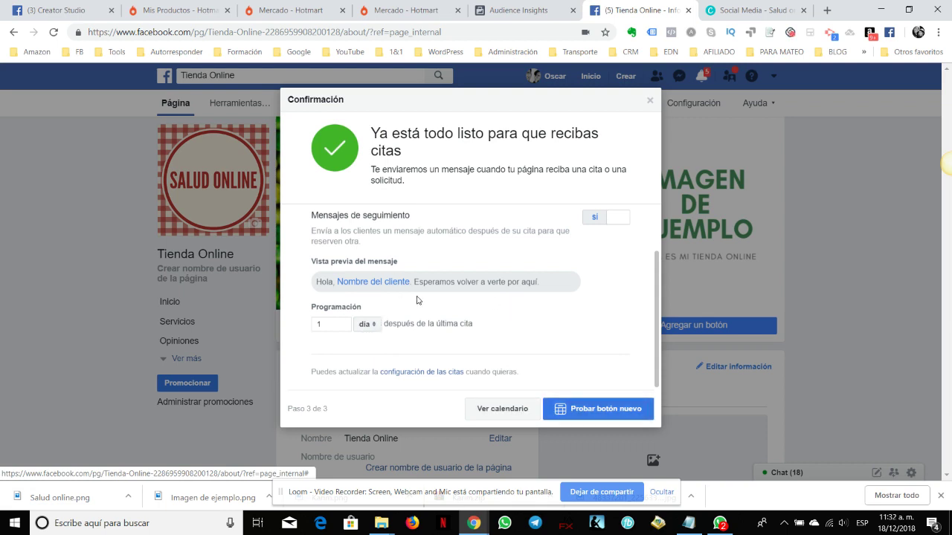
pyautogui.press('BackSpace')
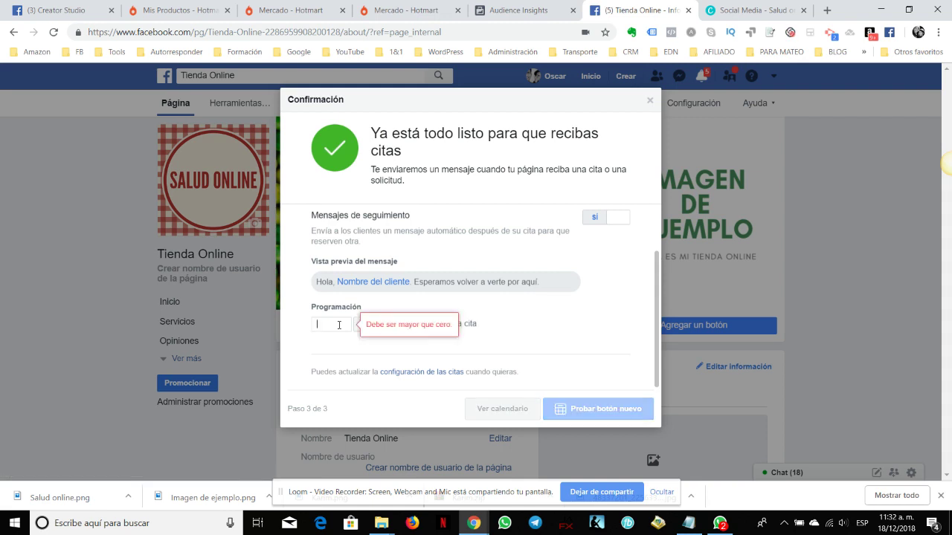
# Try different follow-up timing values, switching the unit between hours and days
pyautogui.write('4')
pyautogui.click(378, 327)
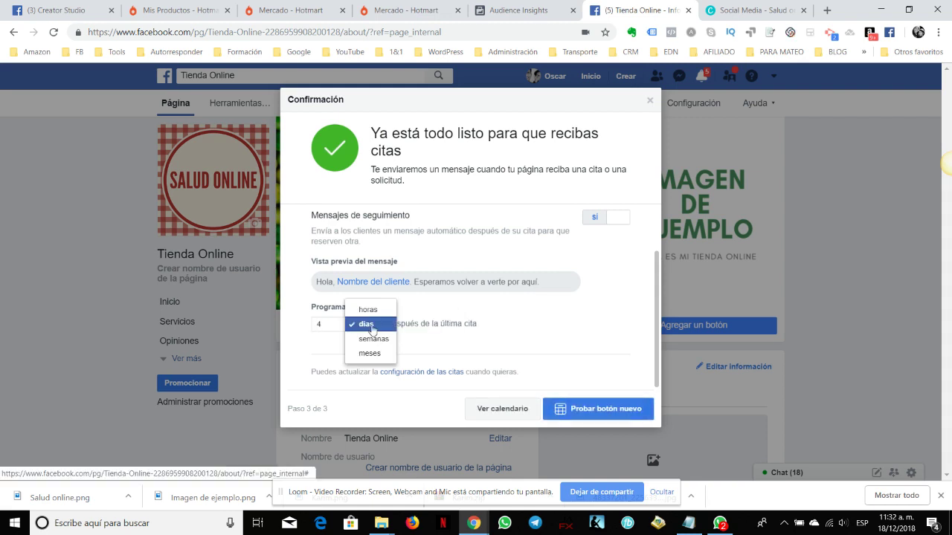
pyautogui.click(374, 309)
pyautogui.doubleClick(339, 322)
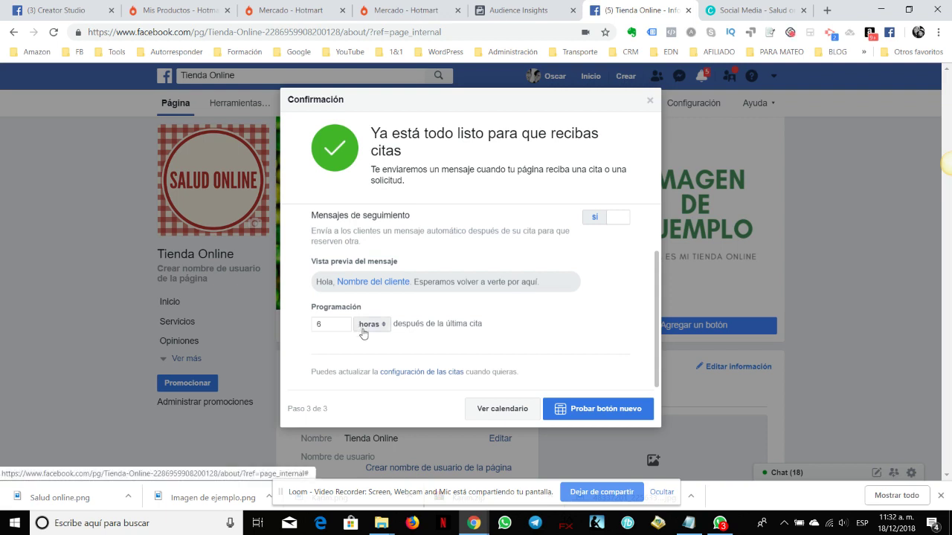
pyautogui.click(365, 326)
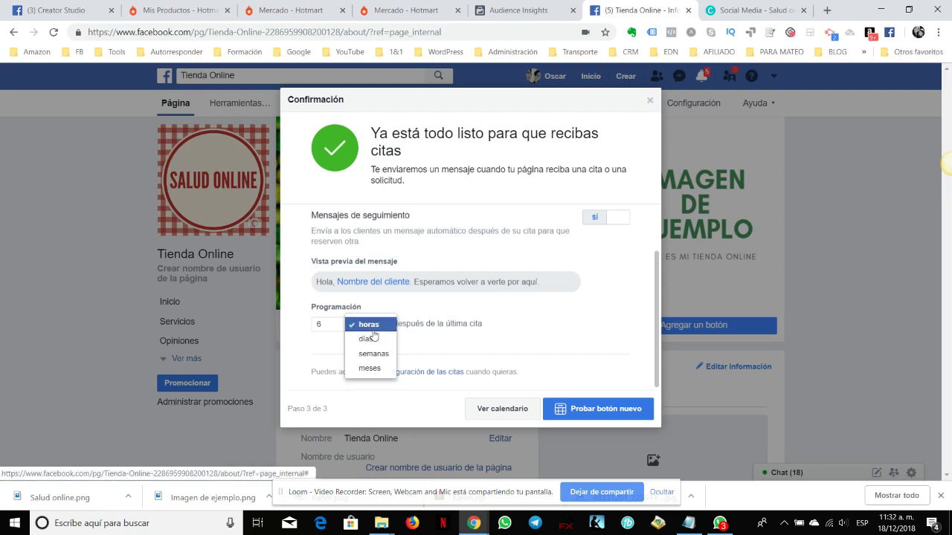
pyautogui.click(374, 341)
# Set follow-ups to 1 hora after the last appointment and start a test booking
pyautogui.doubleClick(329, 328)
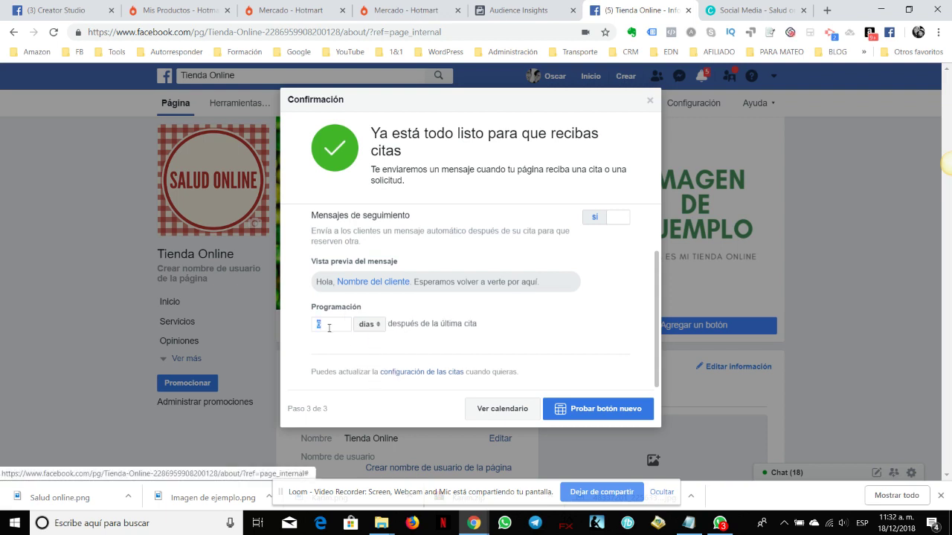
pyautogui.write('1')
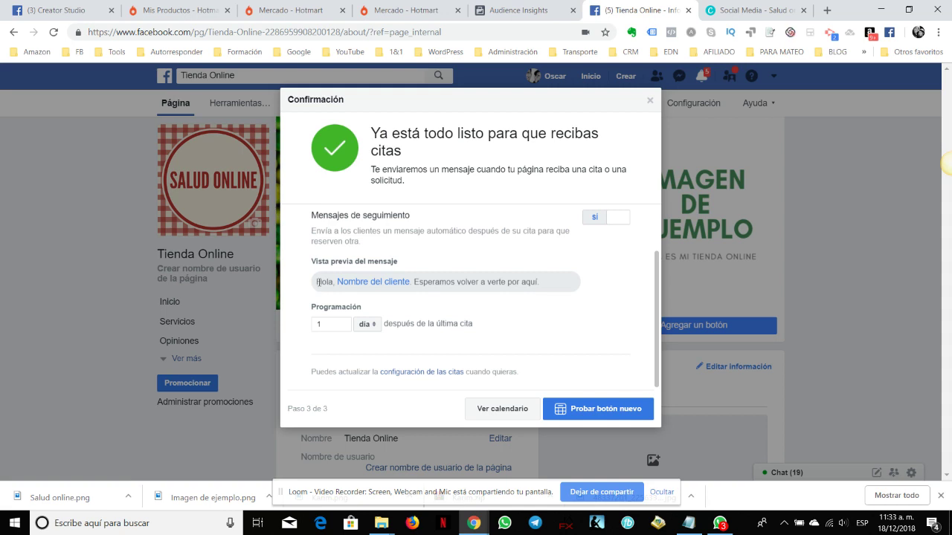
pyautogui.moveTo(316, 282); pyautogui.dragTo(546, 291)
pyautogui.click(546, 291)
pyautogui.click(367, 325)
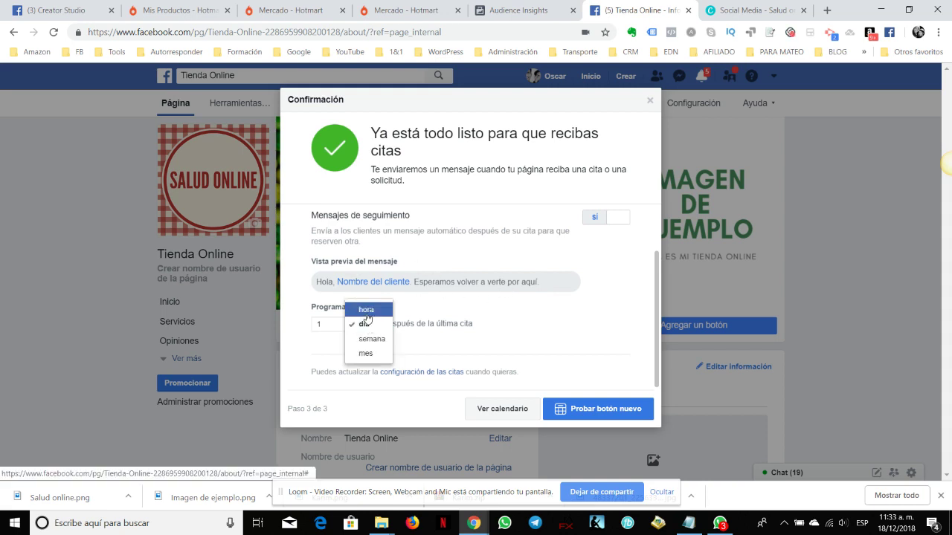
pyautogui.click(366, 310)
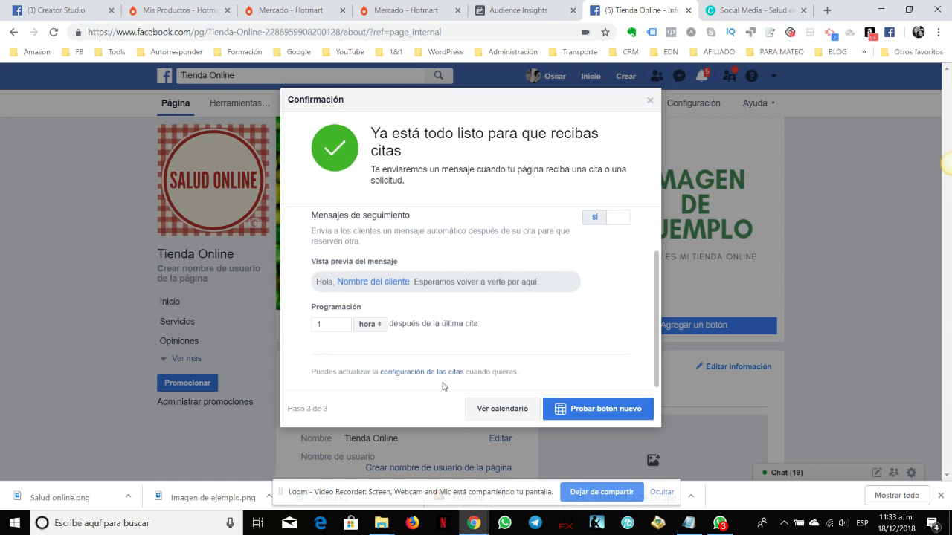
pyautogui.click(586, 410)
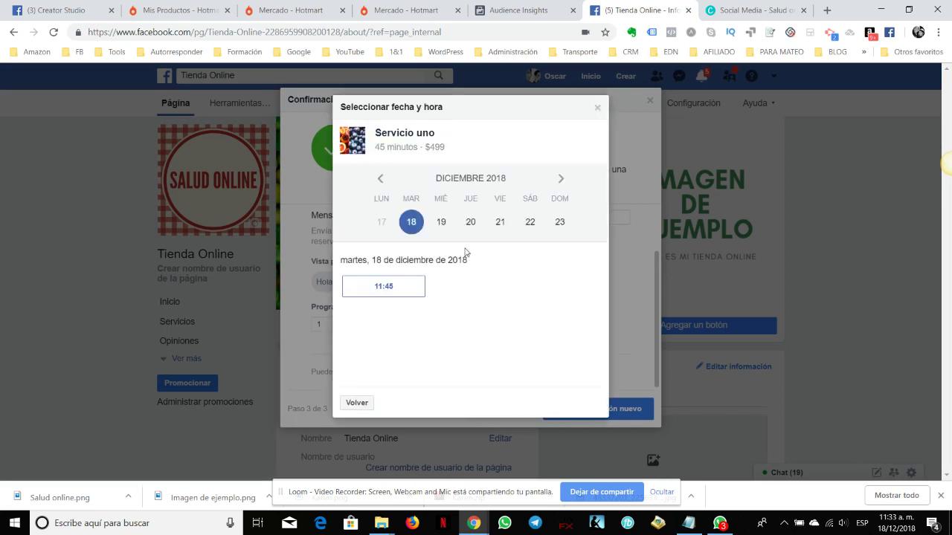
# Pick Thursday 20 December at 11:00 for the Servicio uno test booking
pyautogui.click(500, 222)
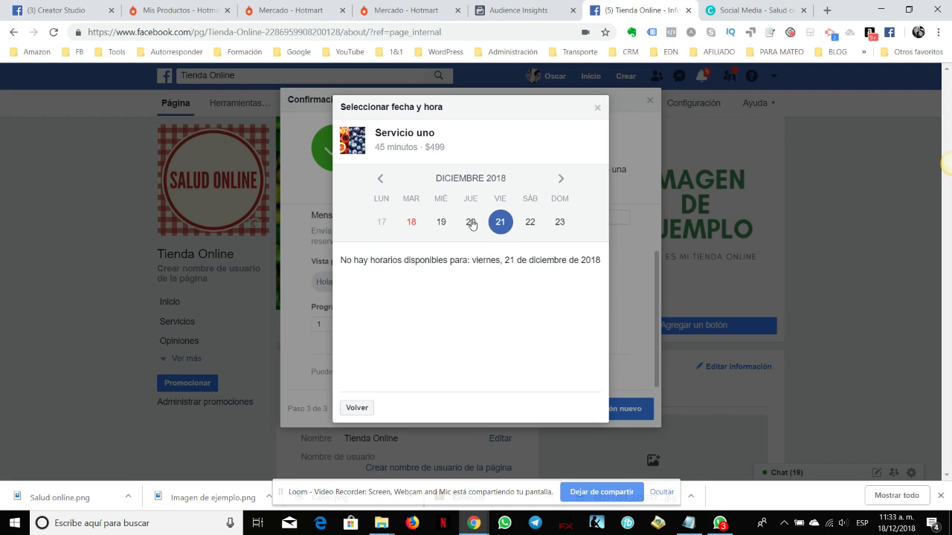
pyautogui.click(471, 224)
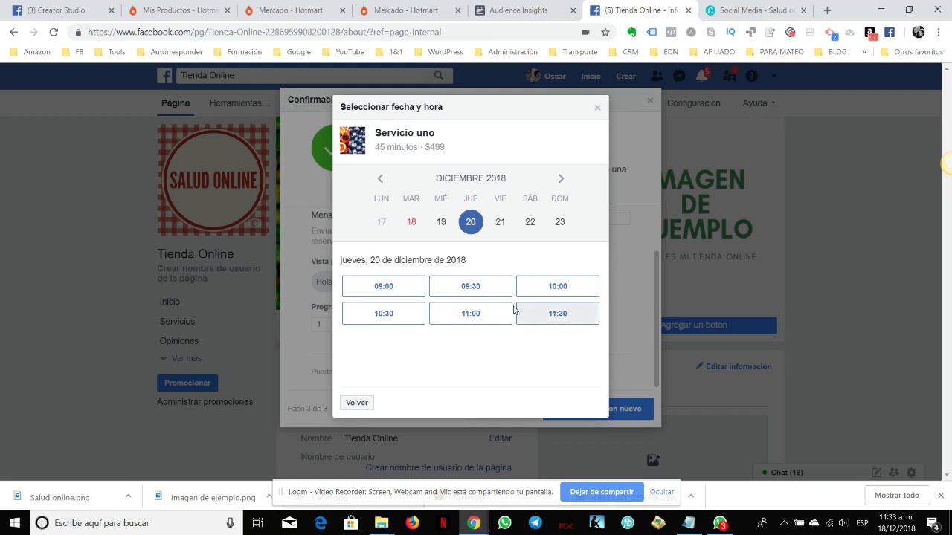
pyautogui.click(479, 319)
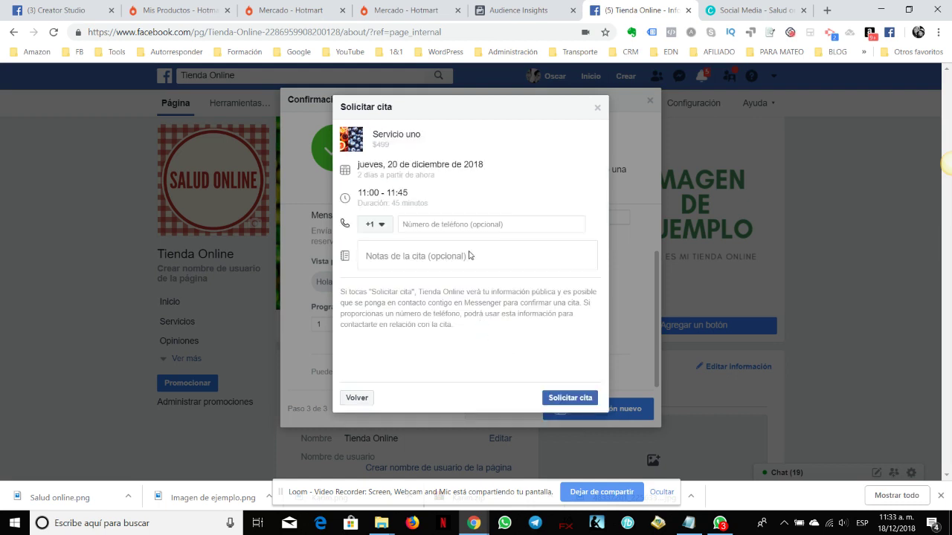
# Set the phone country code to México +52
pyautogui.click(469, 224)
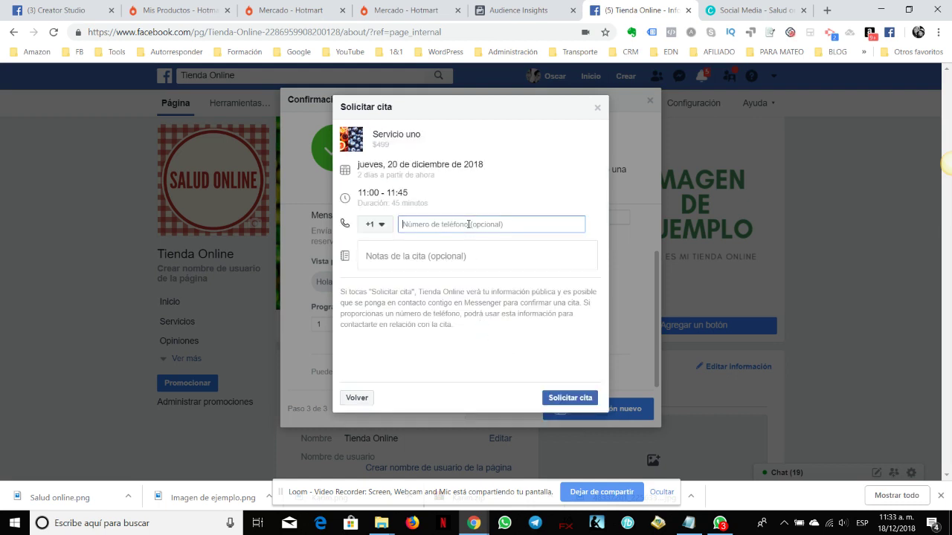
pyautogui.click(375, 224)
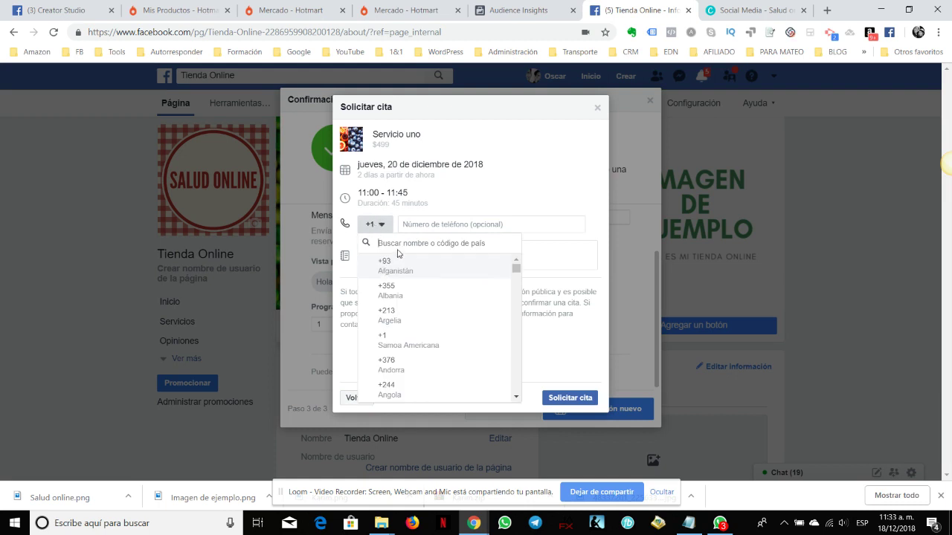
pyautogui.write('52')
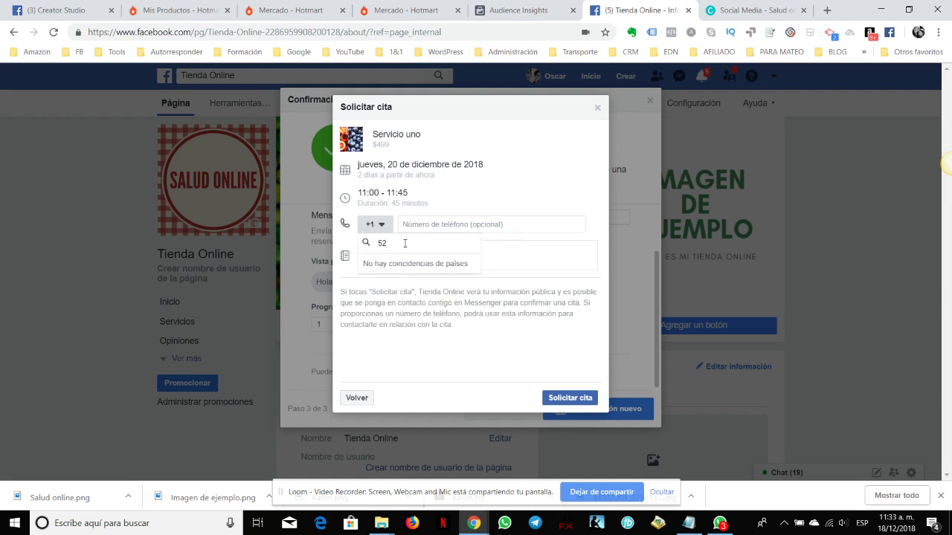
pyautogui.press('BackSpace')
pyautogui.write('+52')
pyautogui.press('BackSpace')
pyautogui.press('BackSpace')
pyautogui.press('BackSpace')
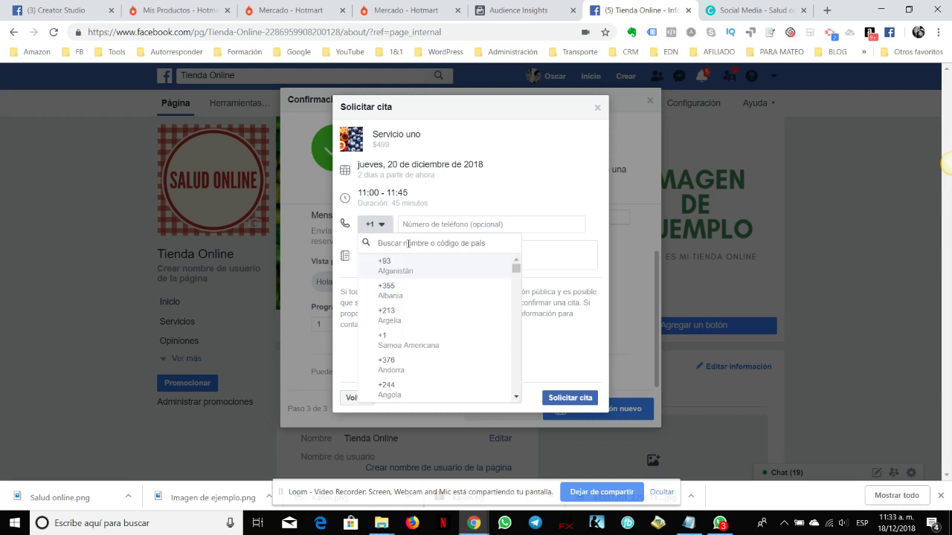
pyautogui.write('521')
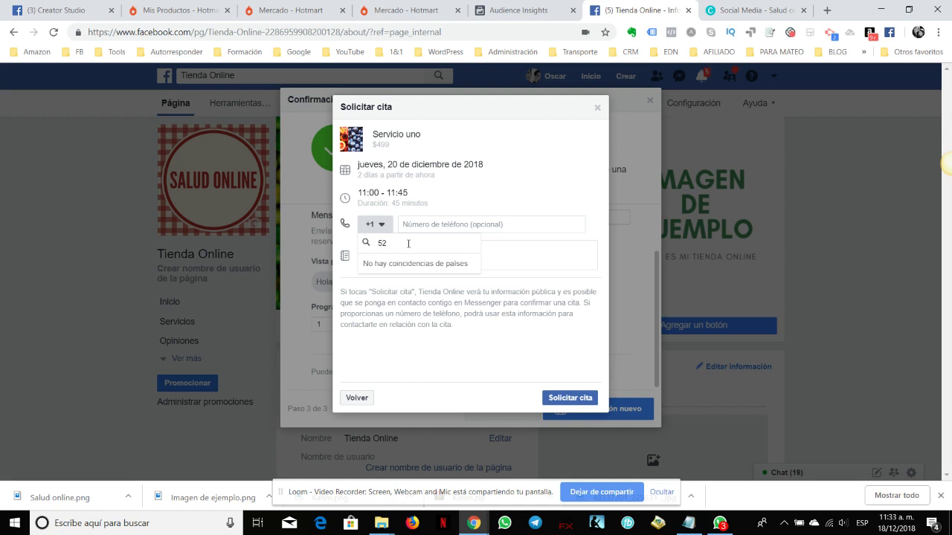
pyautogui.click(378, 225)
pyautogui.click(378, 224)
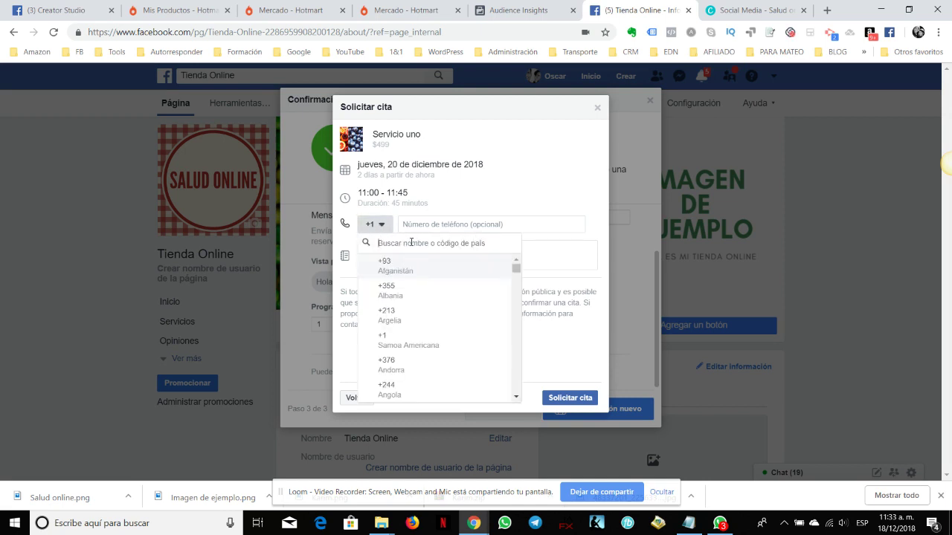
pyautogui.write('mez')
pyautogui.press('BackSpace')
pyautogui.write('x')
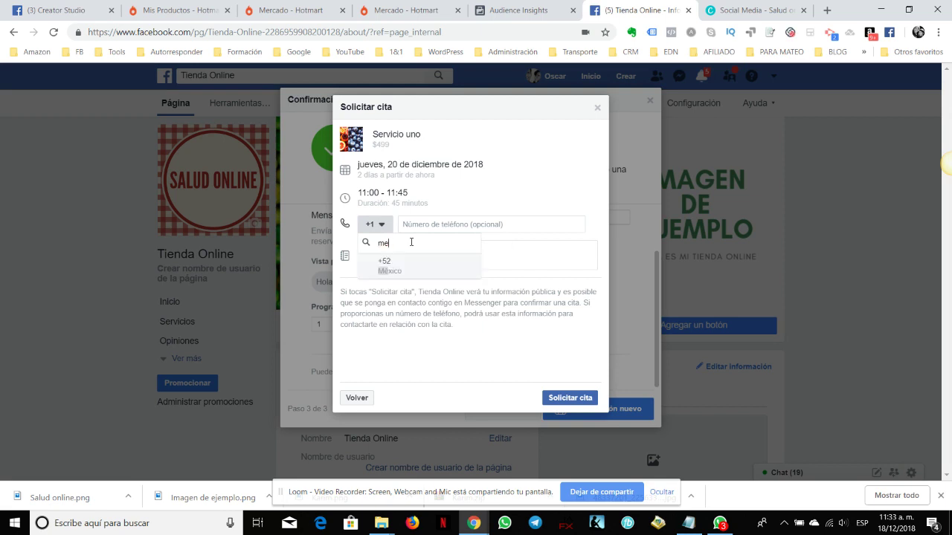
pyautogui.click(390, 270)
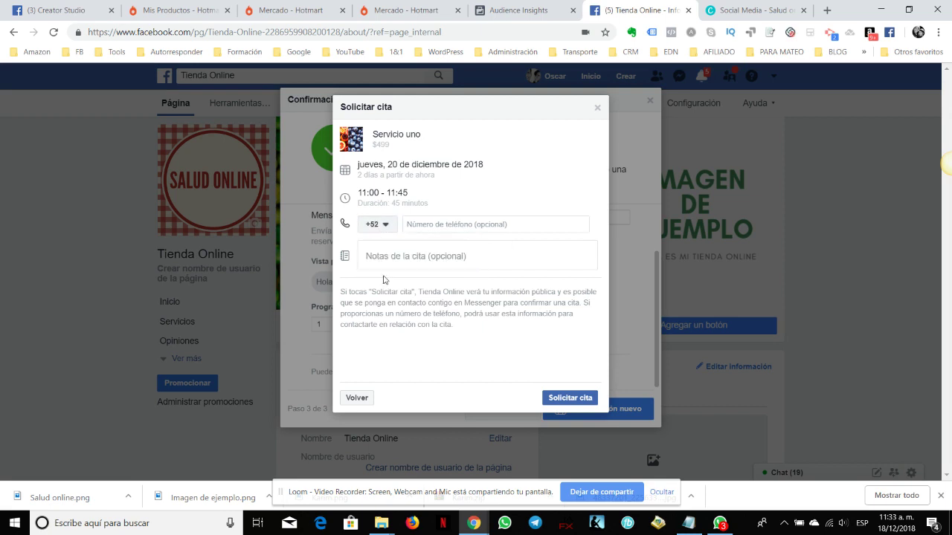
# Enter the contact phone number, correct its digits, submit the request and dismiss the confirmation
pyautogui.click(457, 227)
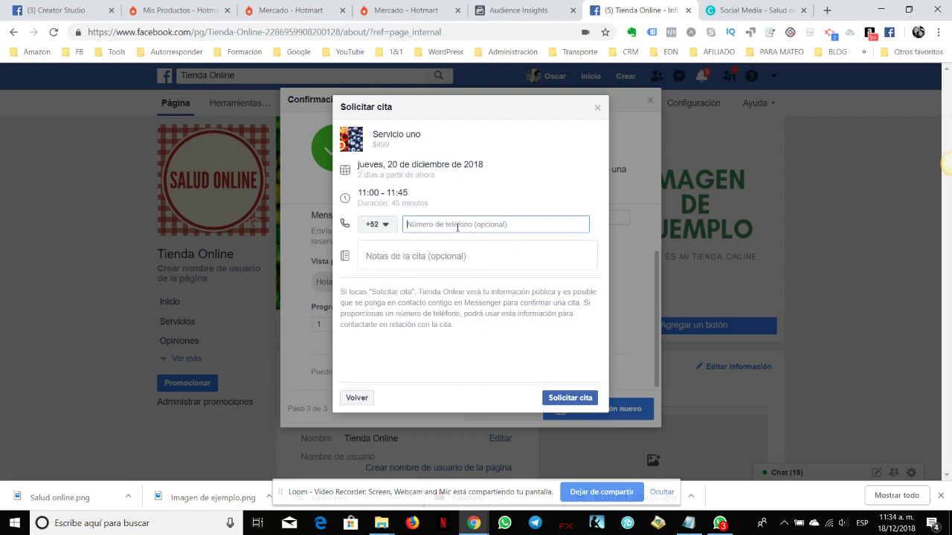
pyautogui.write('477123456')
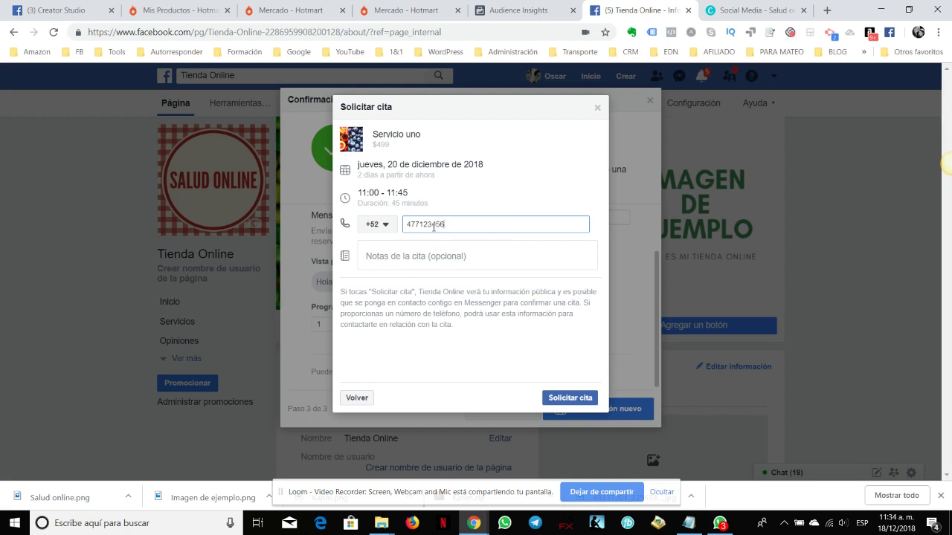
pyautogui.write('78')
pyautogui.click(444, 256)
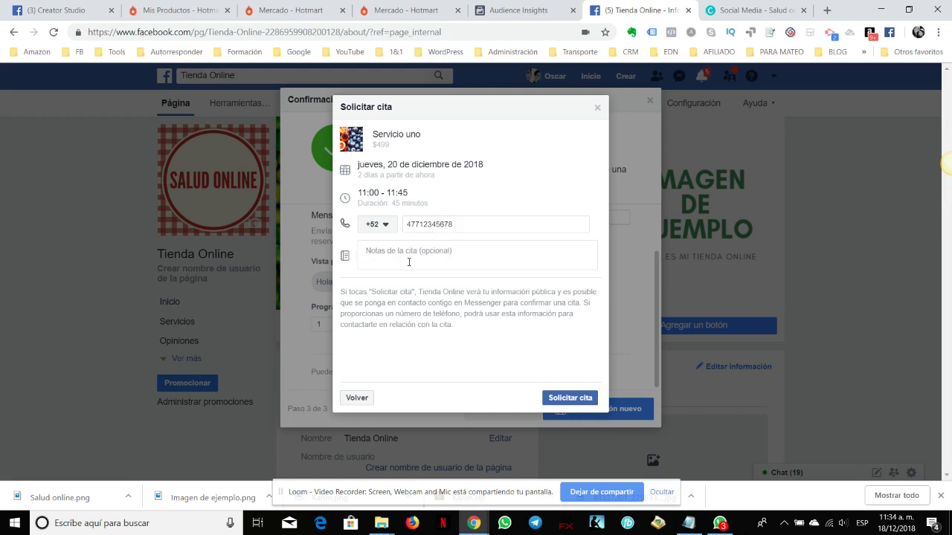
pyautogui.click(552, 398)
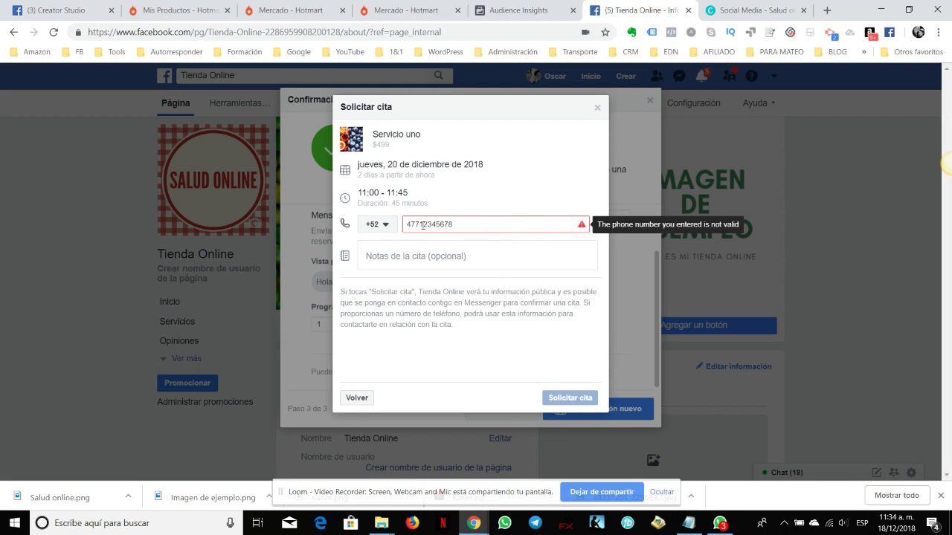
pyautogui.moveTo(421, 224); pyautogui.dragTo(487, 226)
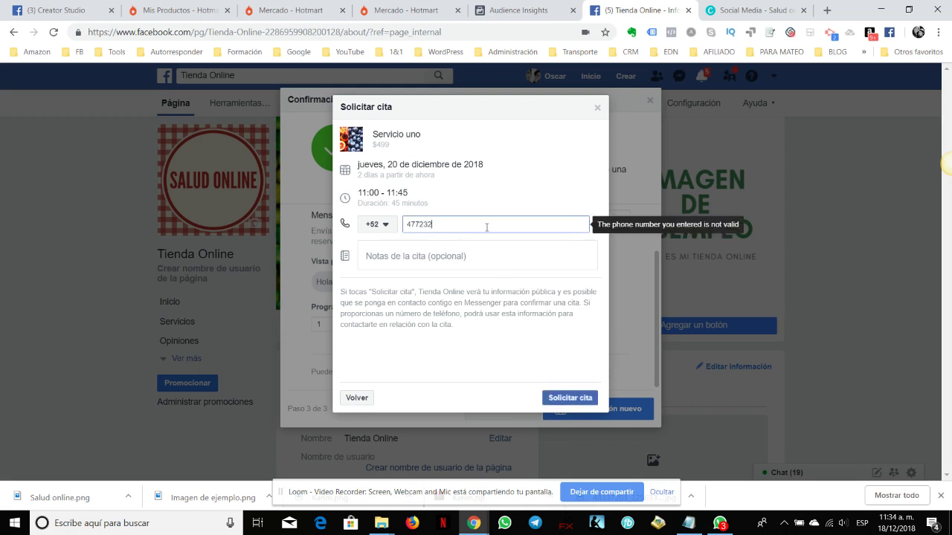
pyautogui.click(570, 400)
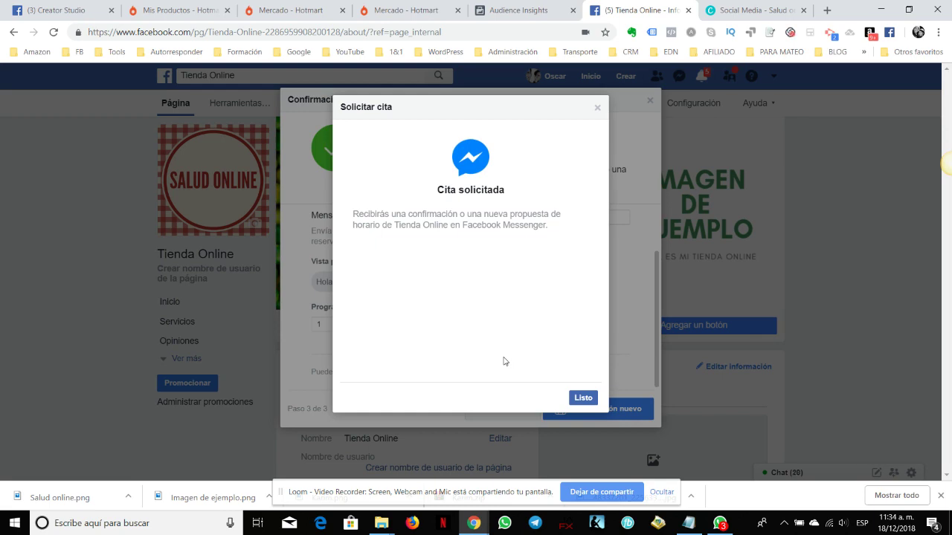
pyautogui.click(583, 399)
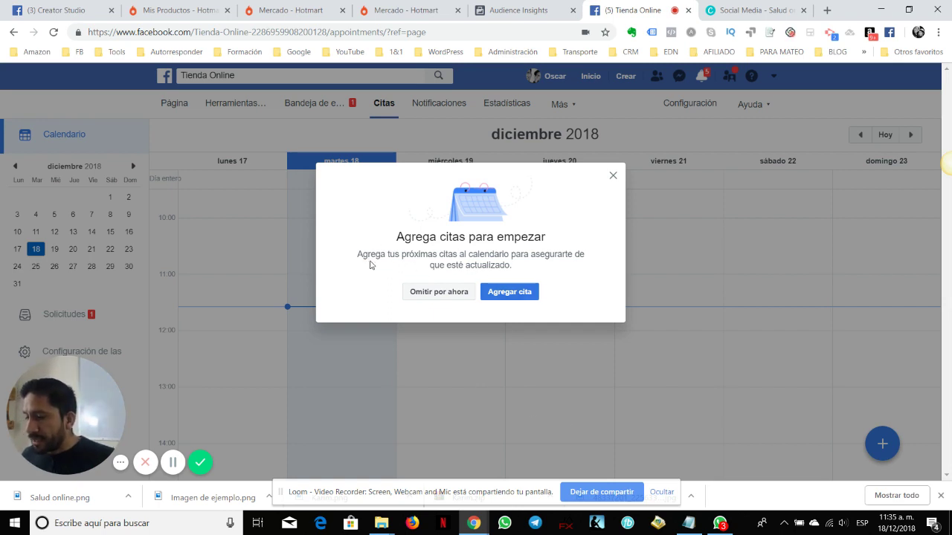
# Choose Agregar cita in the Citas calendar intro to add an appointment manually
pyautogui.click(513, 292)
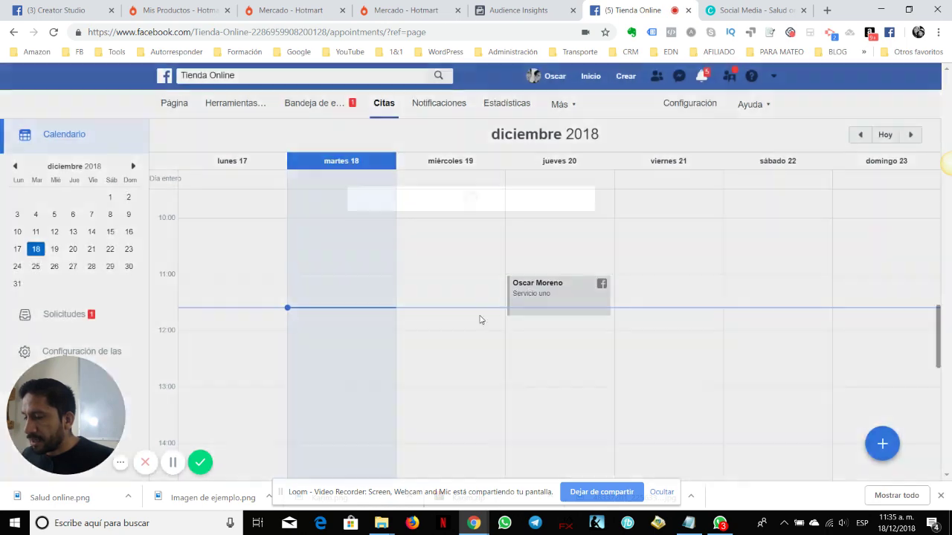
# Create a Servicio uno appointment titled with the client's name and noted 'Nada'
pyautogui.click(438, 190)
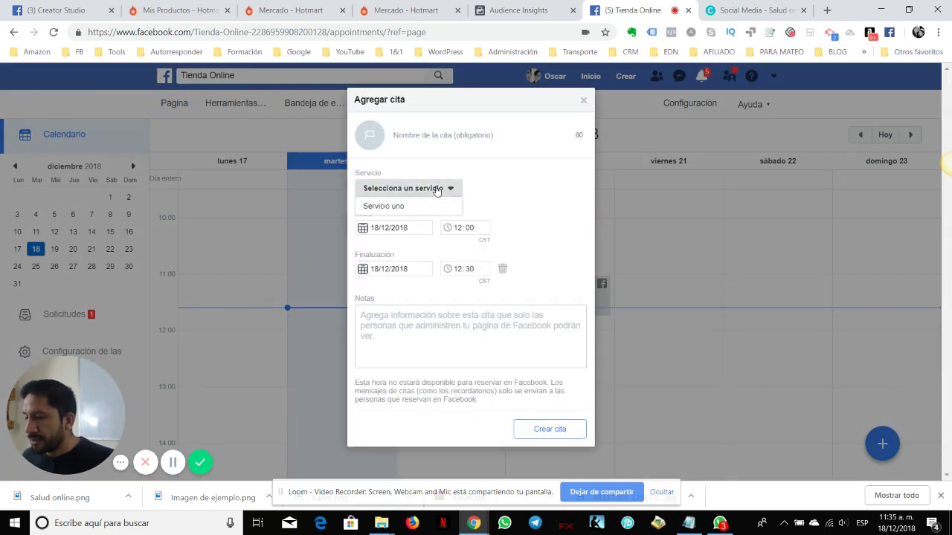
pyautogui.click(401, 206)
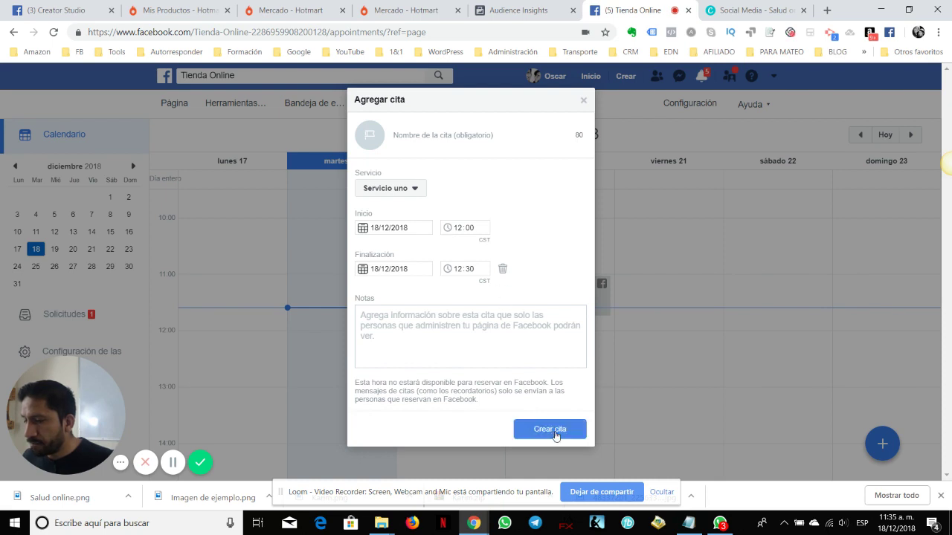
pyautogui.click(556, 435)
pyautogui.click(458, 136)
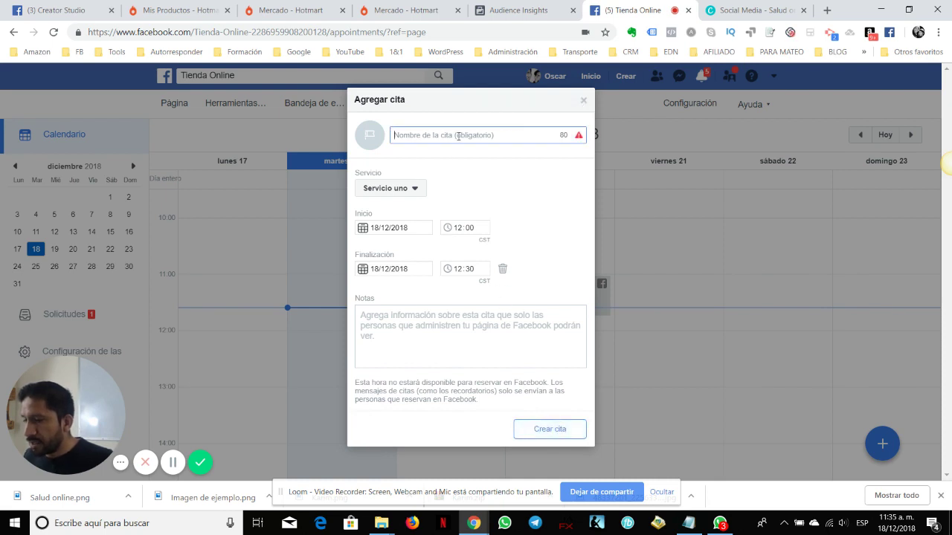
pyautogui.write('Cita con')
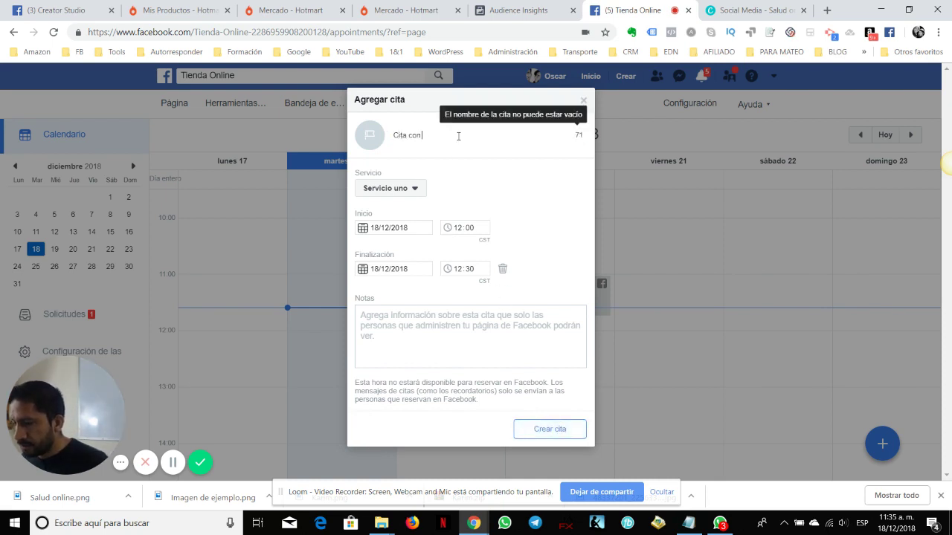
pyautogui.write('dp')
pyautogui.write('on Patrici')
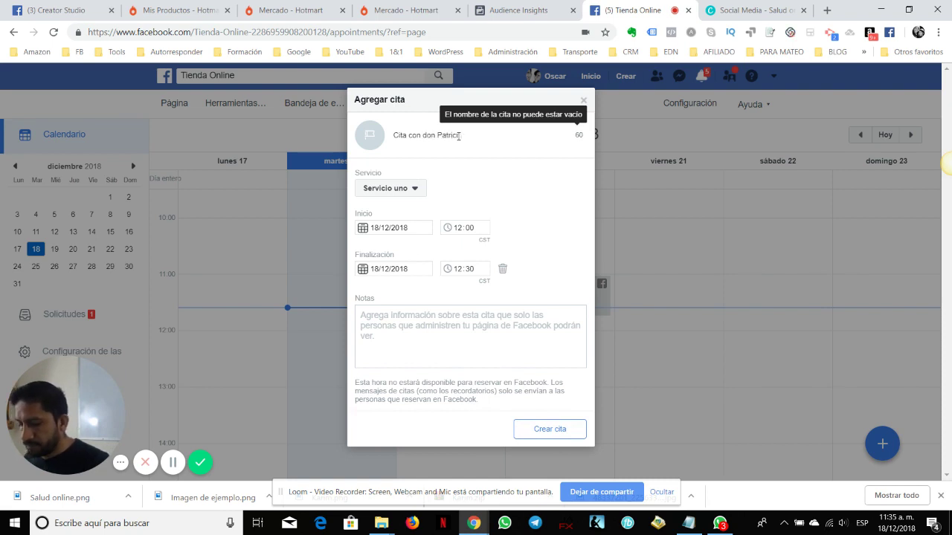
pyautogui.write('o')
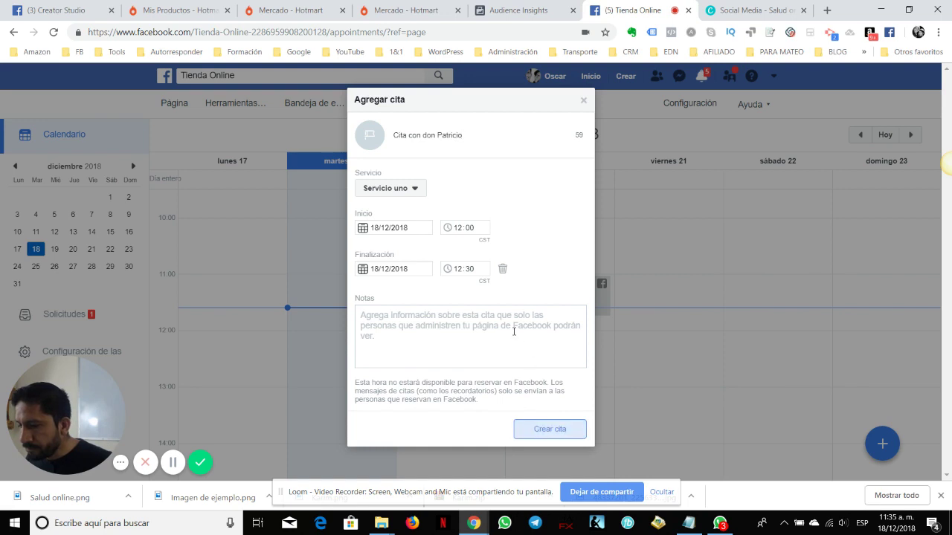
pyautogui.click(513, 342)
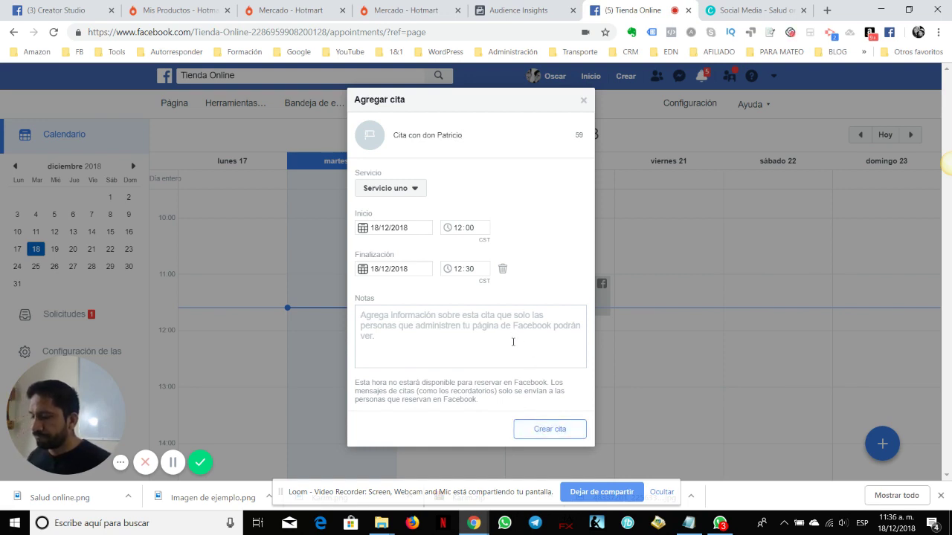
pyautogui.write('Nada')
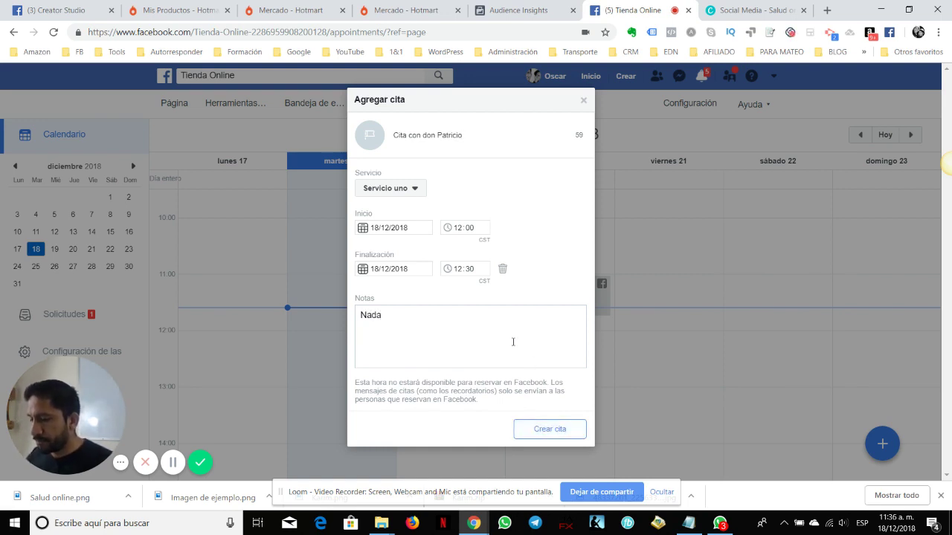
pyautogui.click(569, 431)
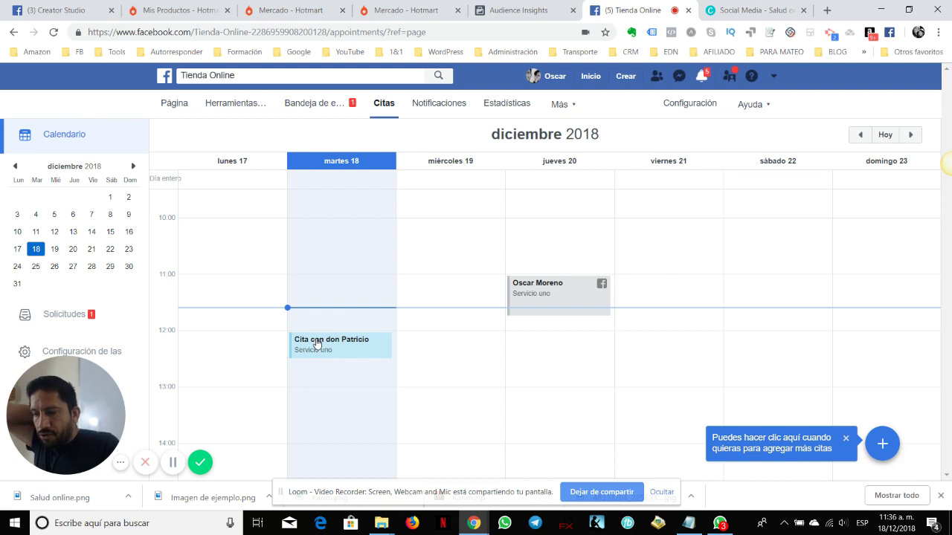
pyautogui.click(602, 289)
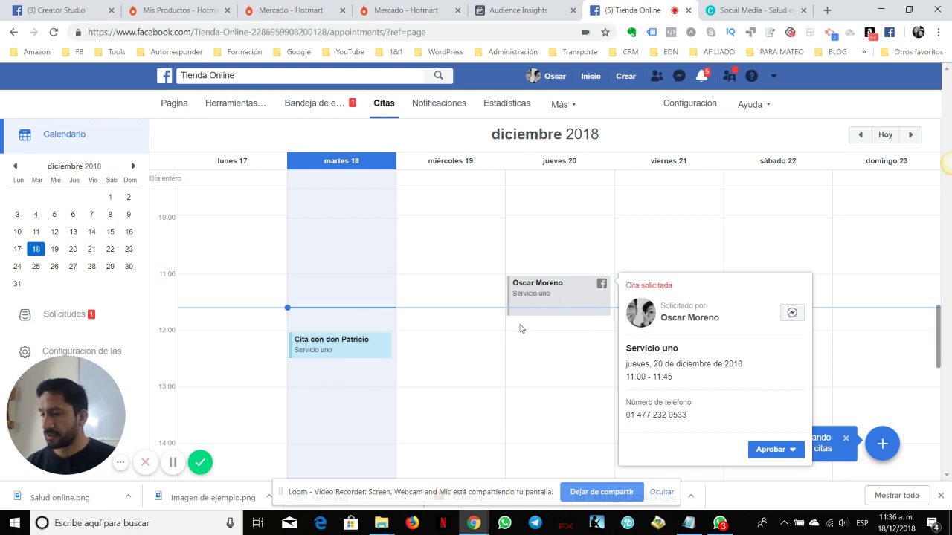
pyautogui.click(572, 355)
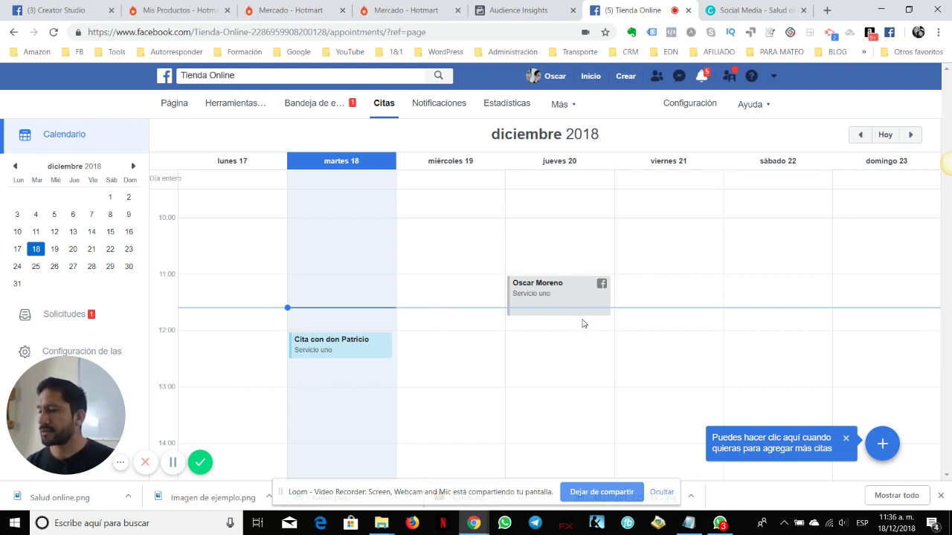
pyautogui.click(521, 8)
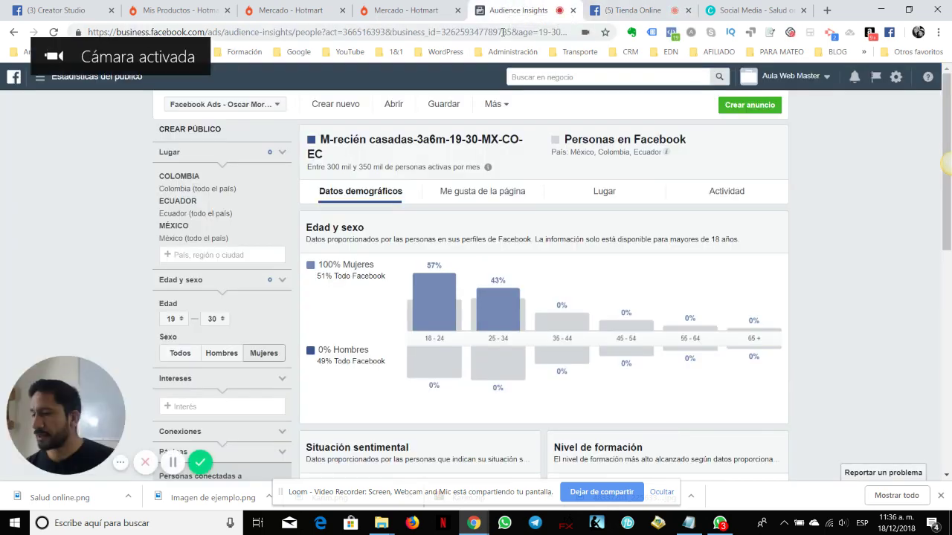
pyautogui.click(632, 10)
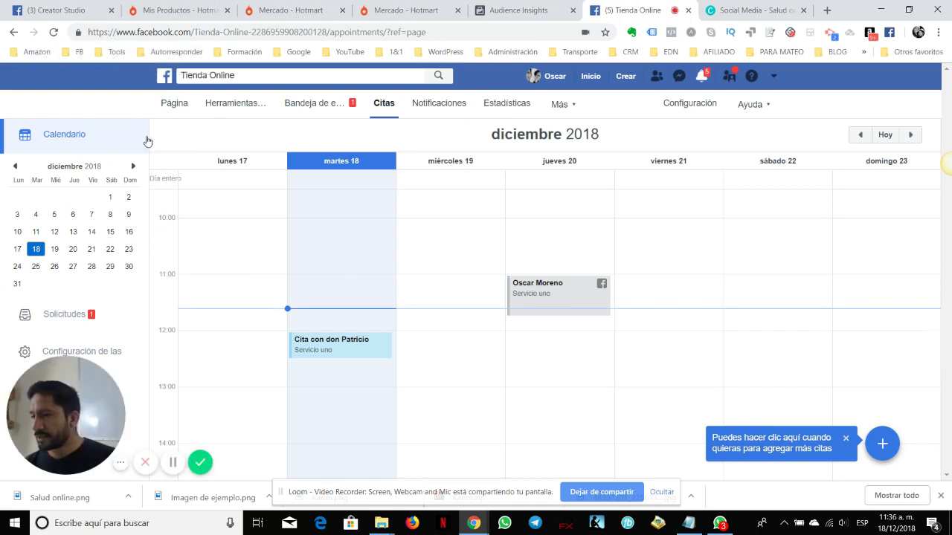
pyautogui.click(170, 107)
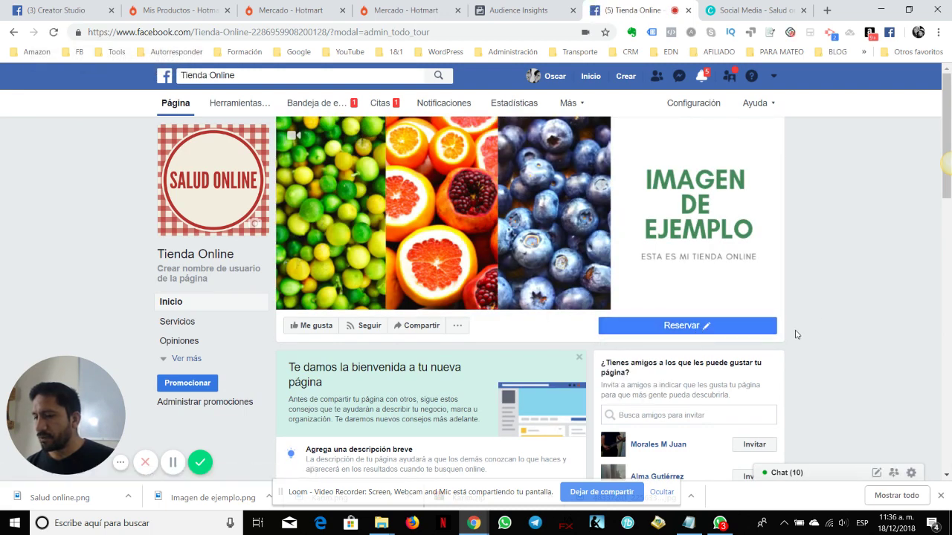
# Preview the Reservar button's service selection, then open Agregar un botón a tu página
pyautogui.moveTo(696, 329)
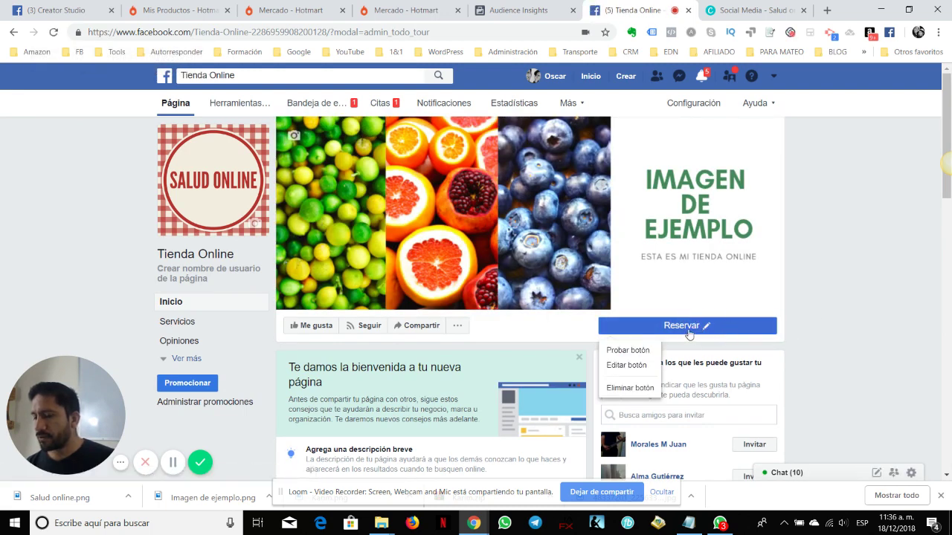
pyautogui.click(639, 351)
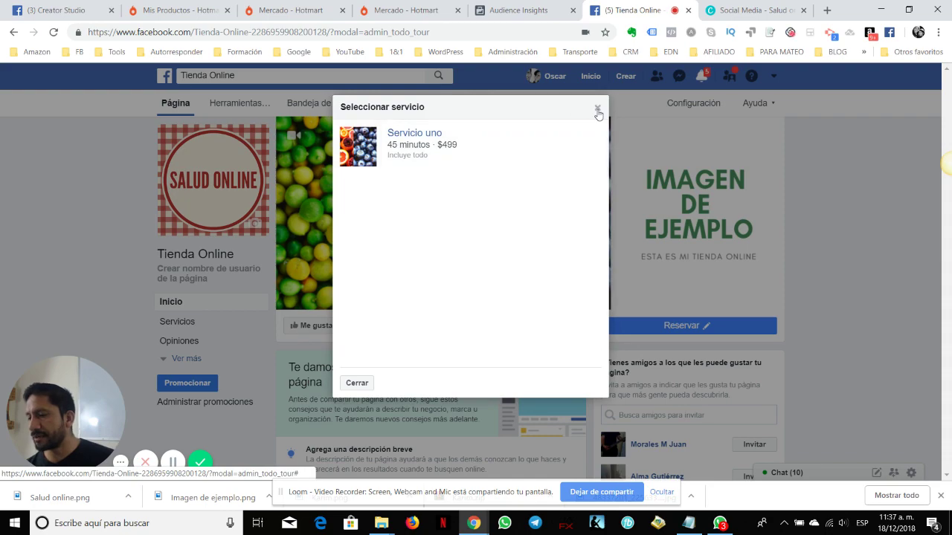
pyautogui.click(599, 112)
pyautogui.click(687, 327)
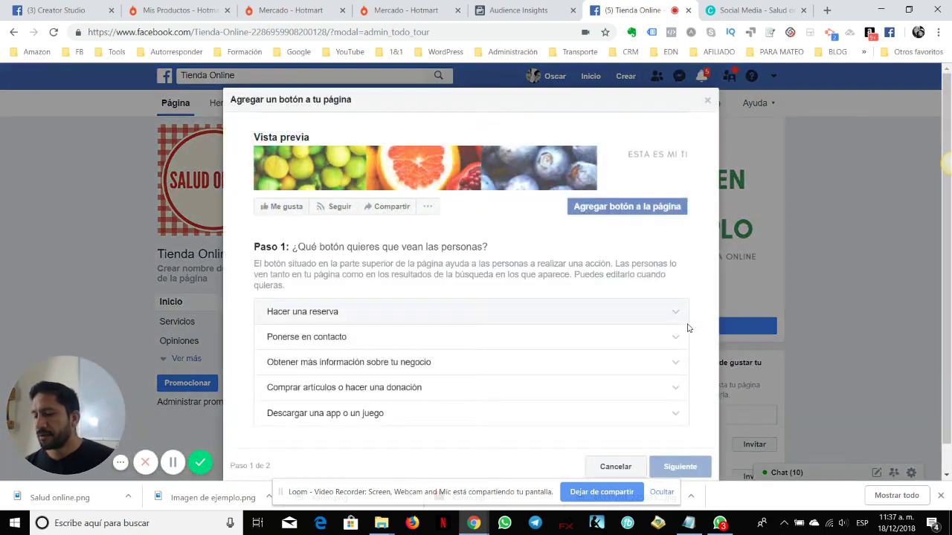
# Browse the contact, information, shopping and app button options, then close the dialog unchanged
pyautogui.click(709, 102)
pyautogui.moveTo(635, 332)
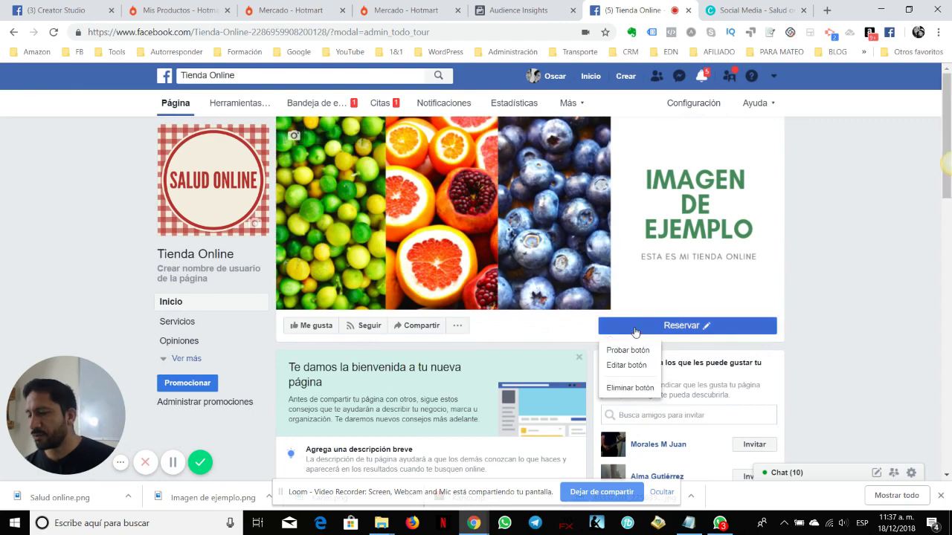
pyautogui.scroll(-1, 635, 332)
pyautogui.click(666, 261)
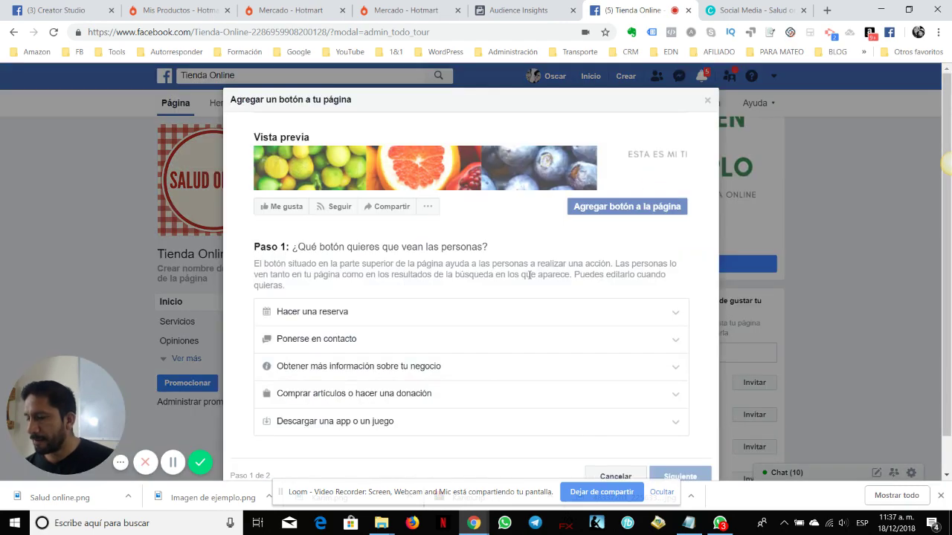
pyautogui.click(320, 339)
pyautogui.click(269, 383)
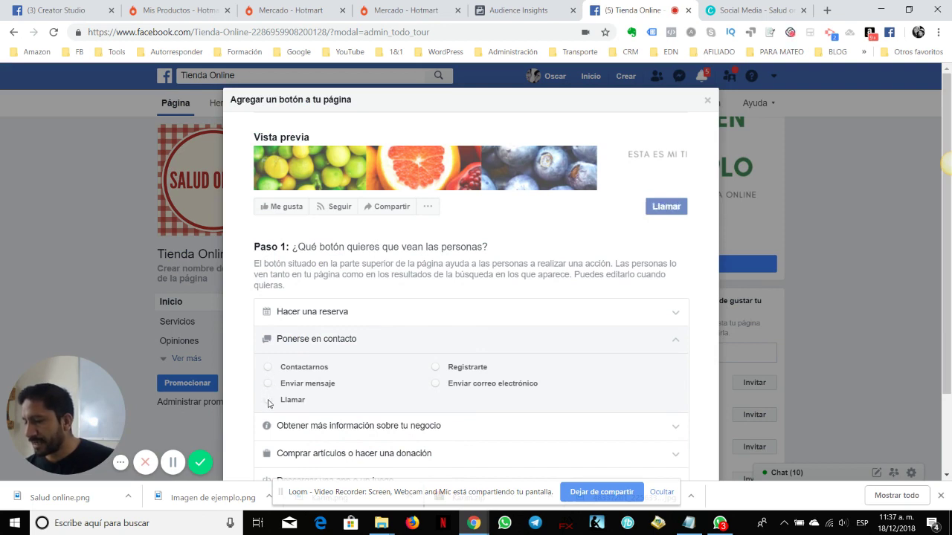
pyautogui.scroll(-1, 452, 368)
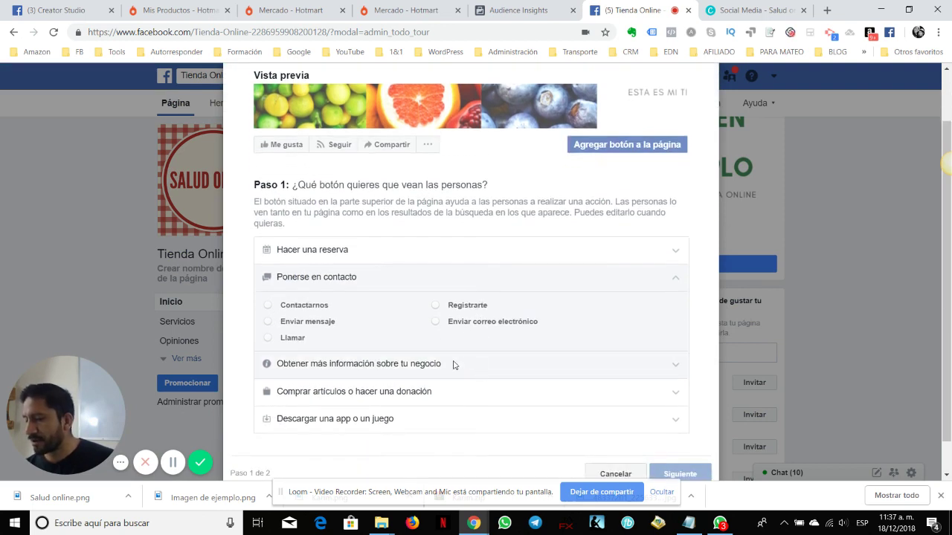
pyautogui.click(400, 362)
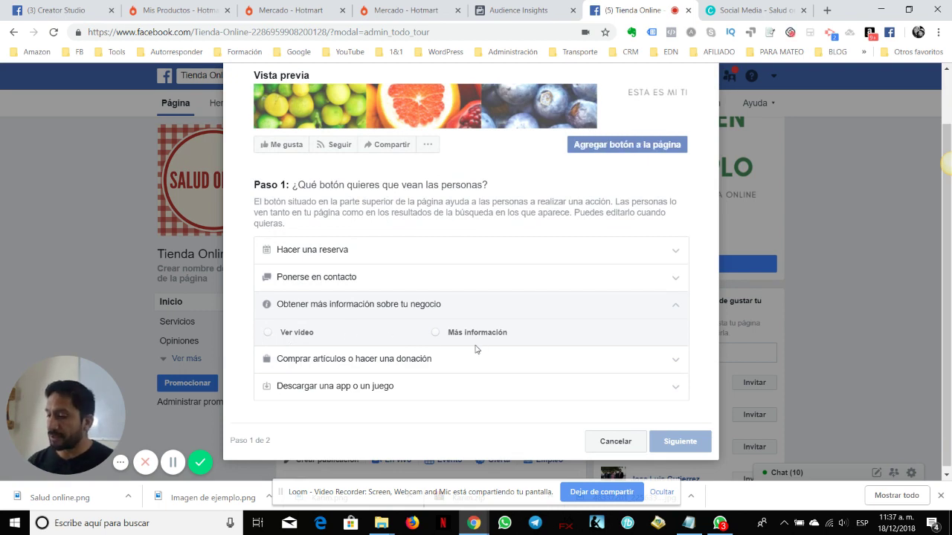
pyautogui.click(400, 360)
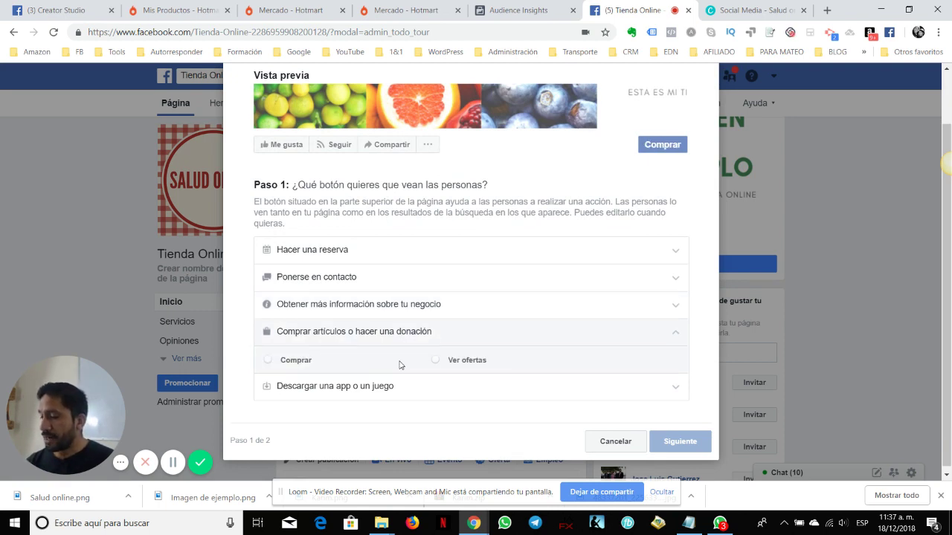
pyautogui.click(309, 392)
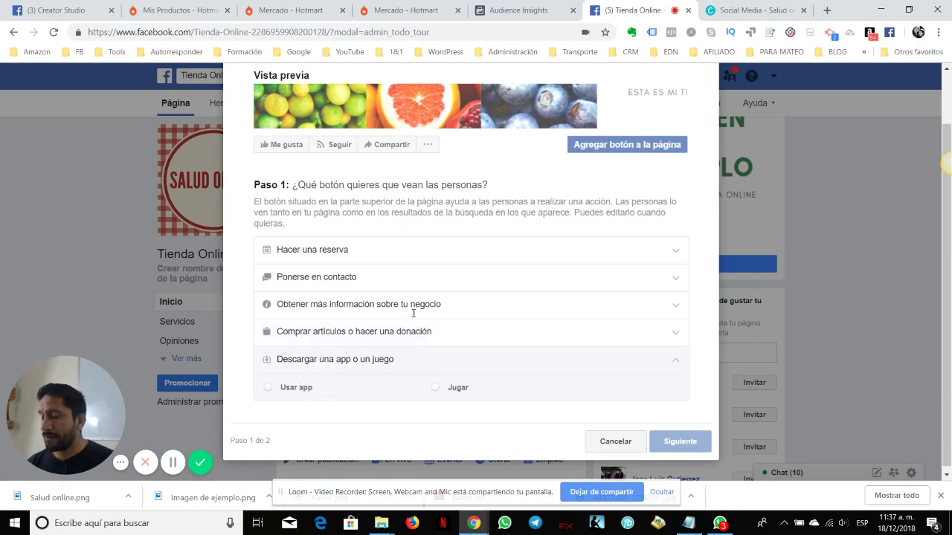
pyautogui.scroll(1, 689, 102)
pyautogui.click(709, 102)
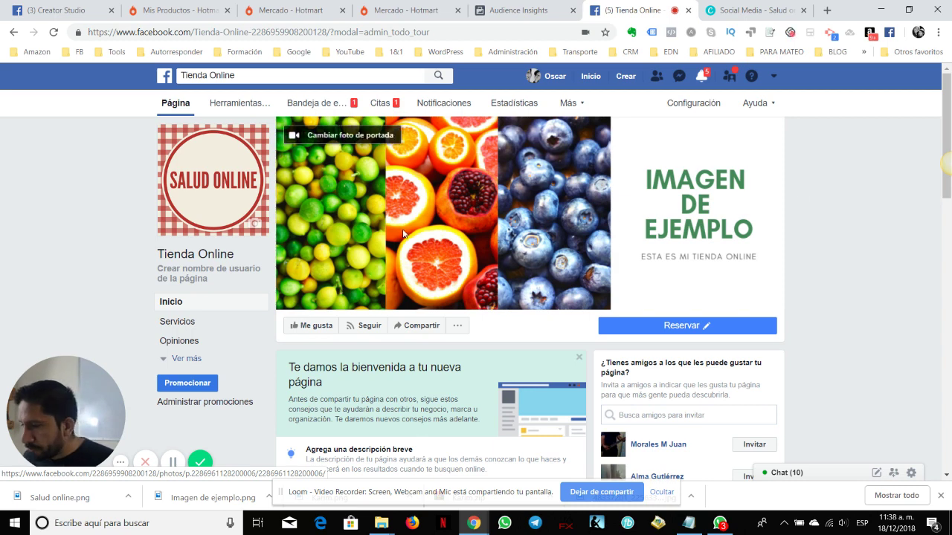
# View the Tienda Online page as a visitor via Ver como visitante de la página
pyautogui.scroll(-1, 269, 300)
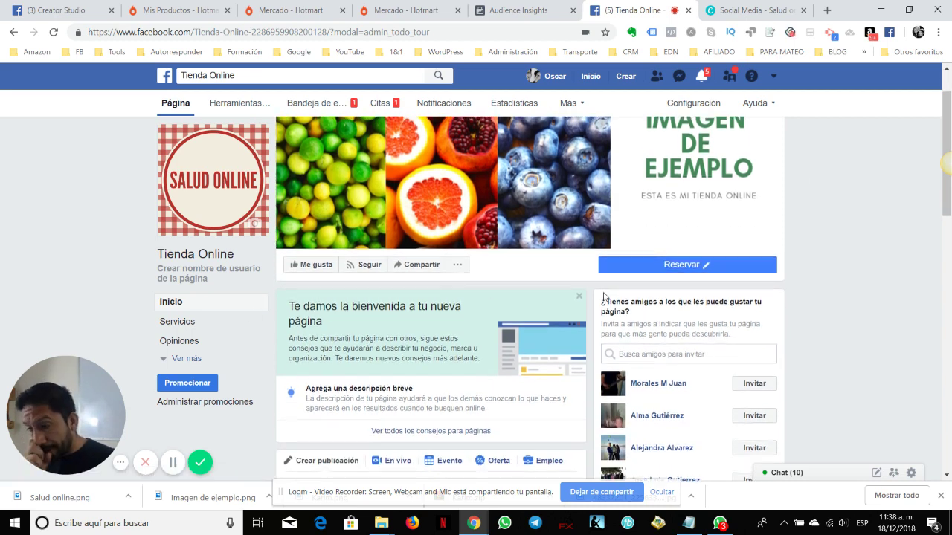
pyautogui.scroll(1, 426, 291)
pyautogui.click(457, 328)
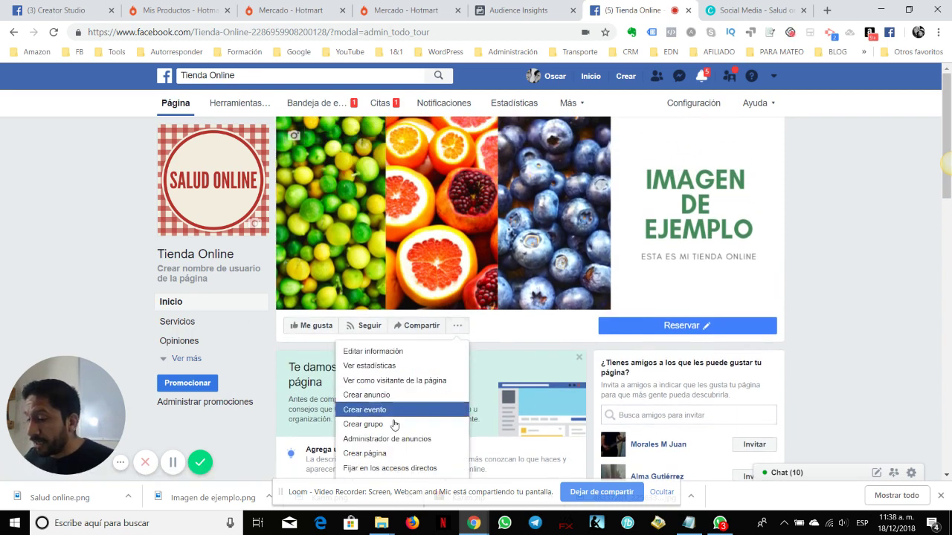
pyautogui.click(509, 336)
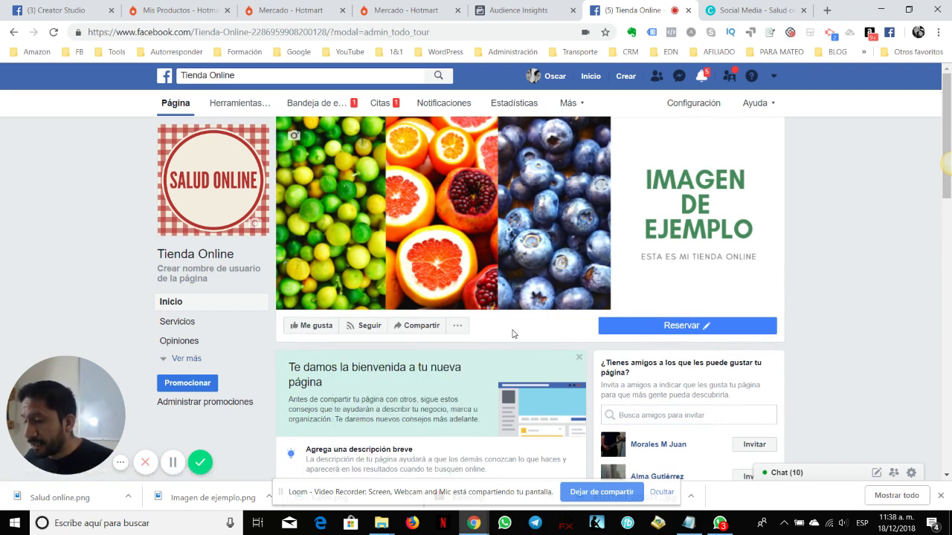
pyautogui.click(460, 329)
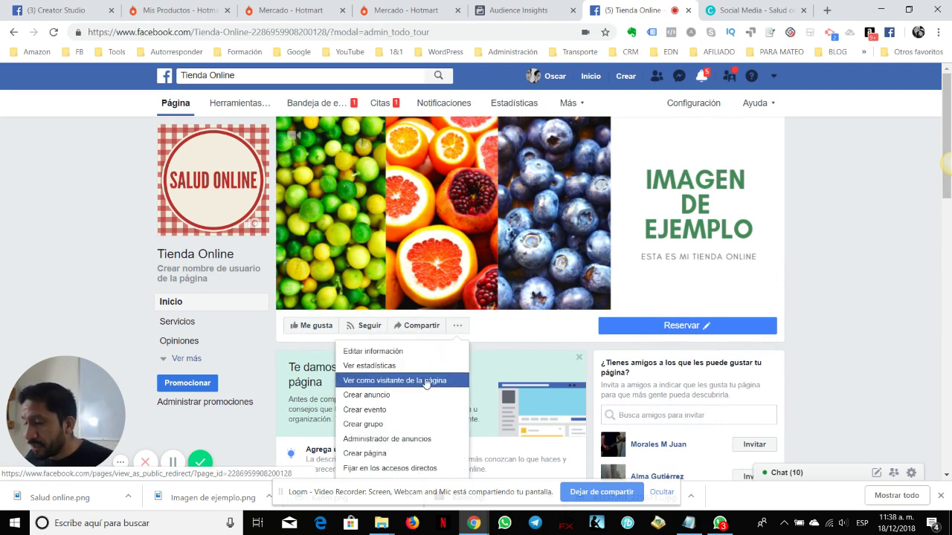
pyautogui.click(482, 329)
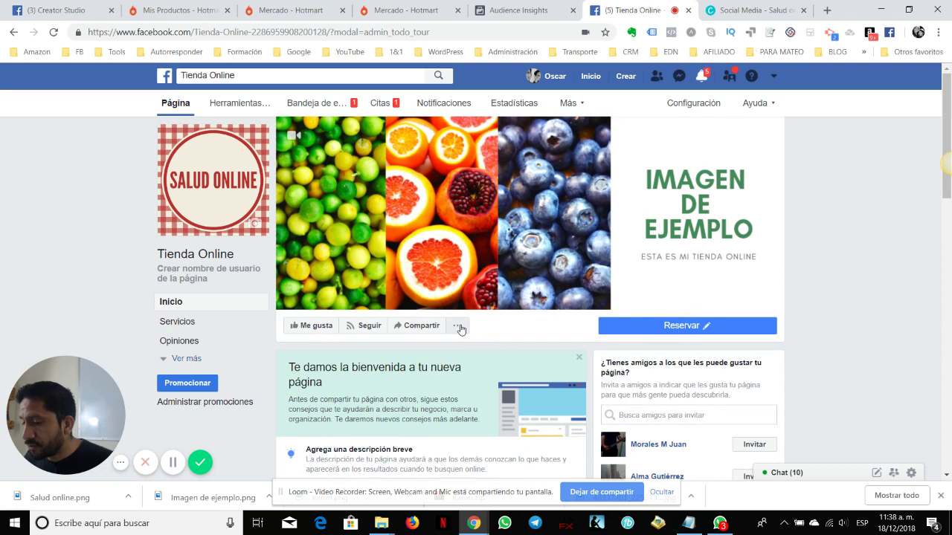
pyautogui.click(460, 329)
pyautogui.click(398, 387)
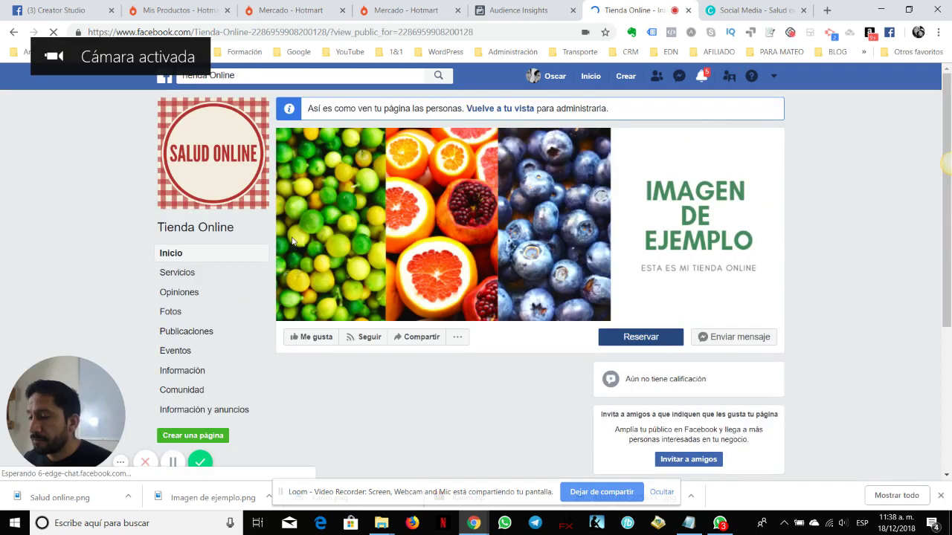
# Open and minimize the Tienda Online chat holding the 20 December booking request
pyautogui.scroll(-3, 850, 227)
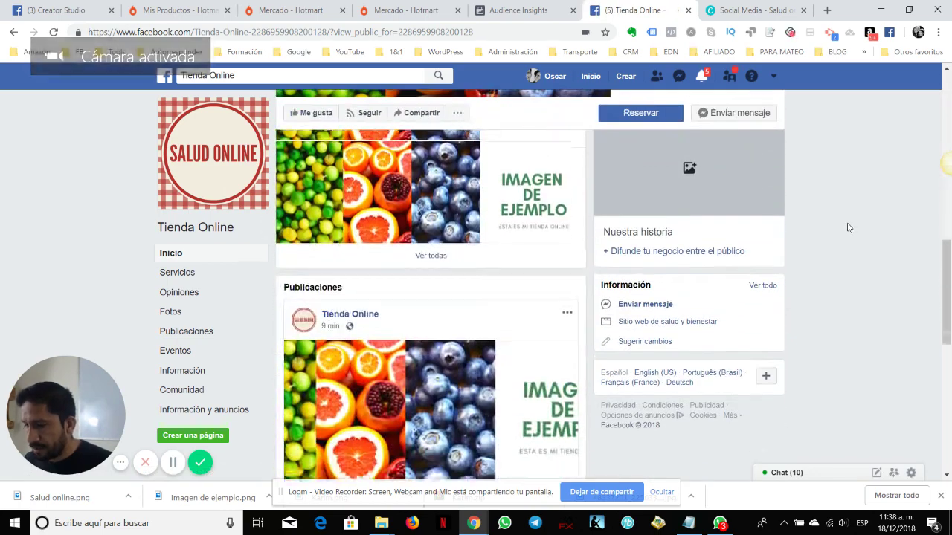
pyautogui.scroll(2, 680, 308)
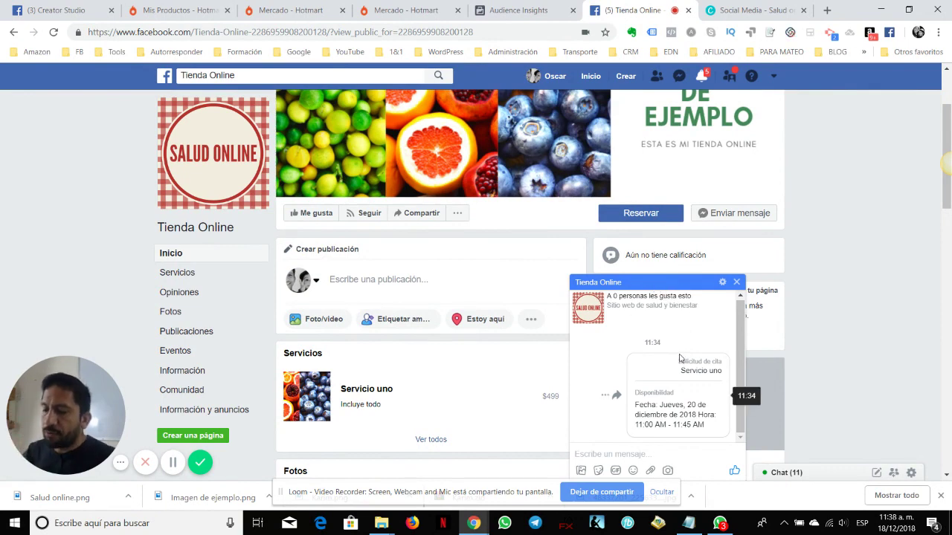
pyautogui.click(699, 288)
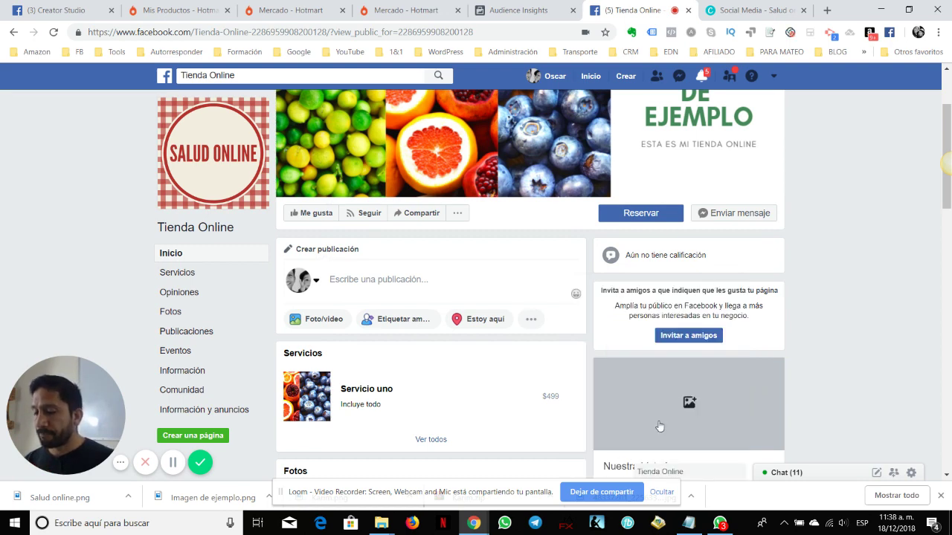
pyautogui.click(692, 473)
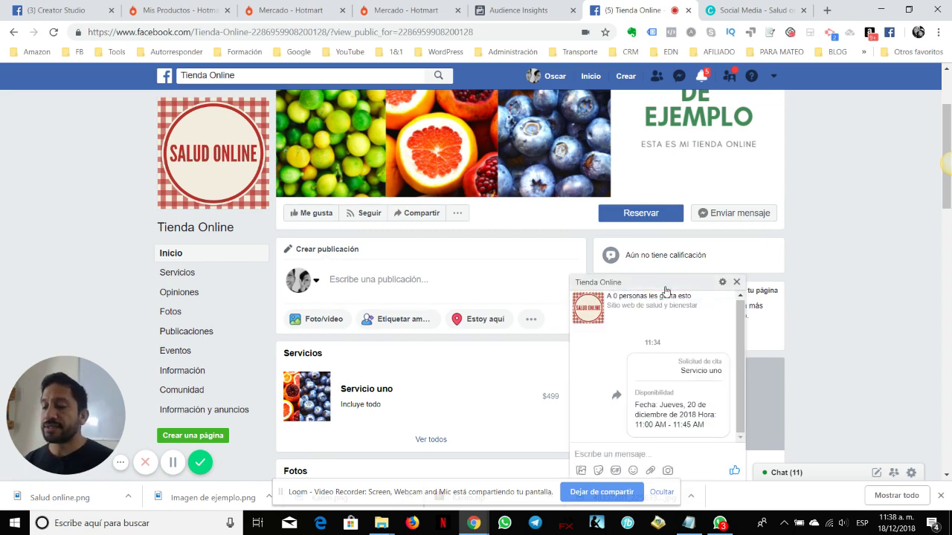
pyautogui.click(667, 287)
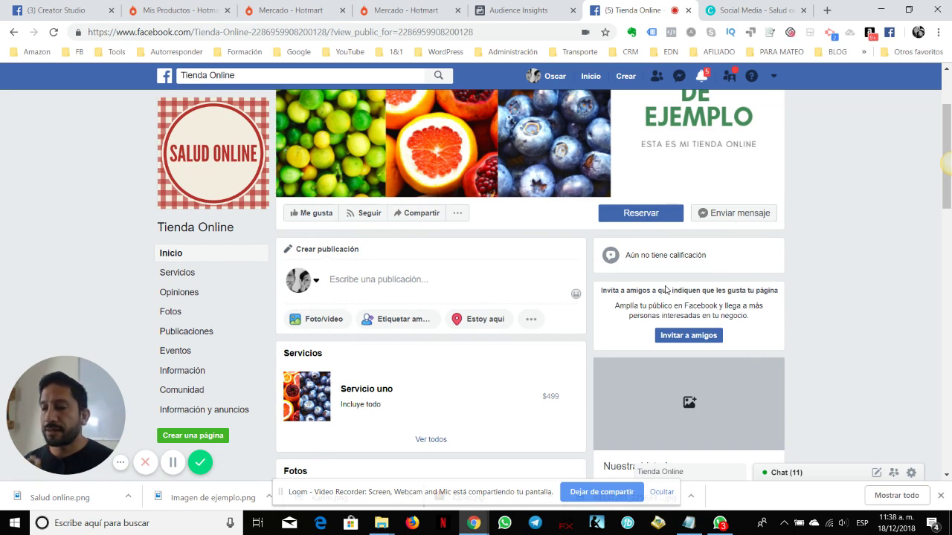